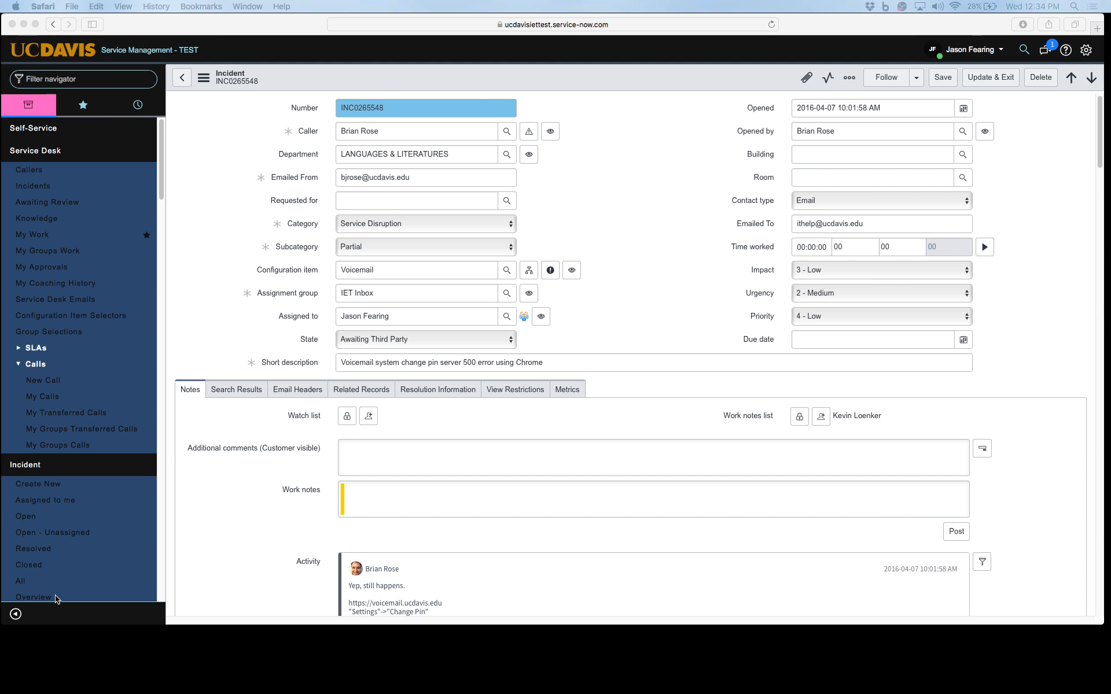
scroll(433, 528, down, 5)
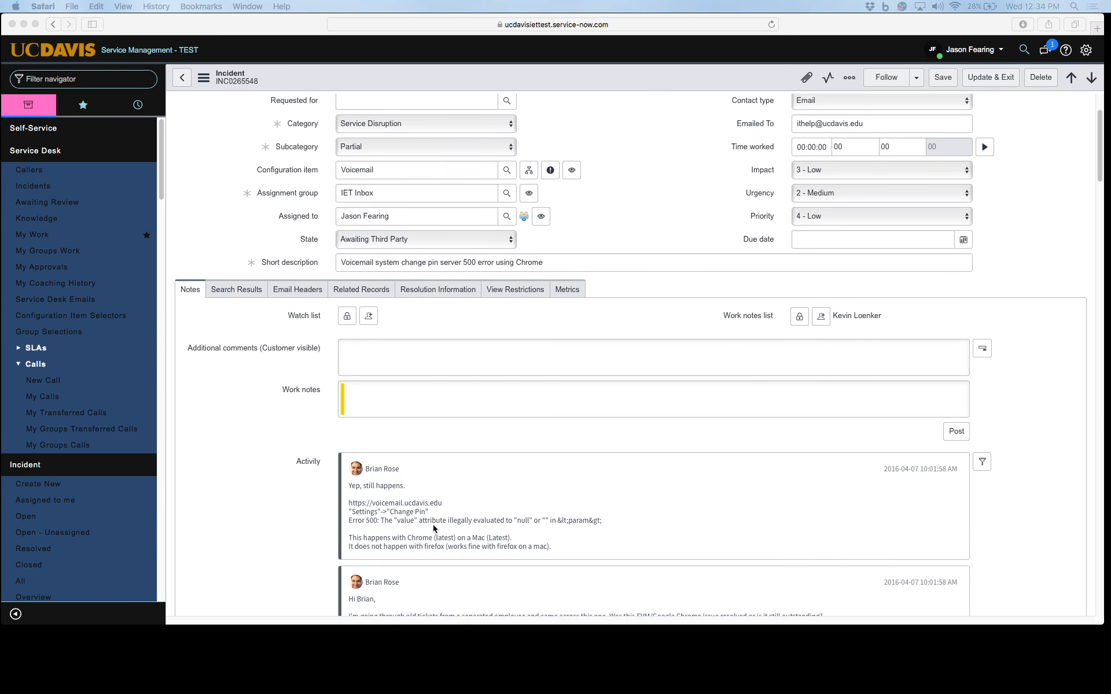
scroll(433, 528, down, 5)
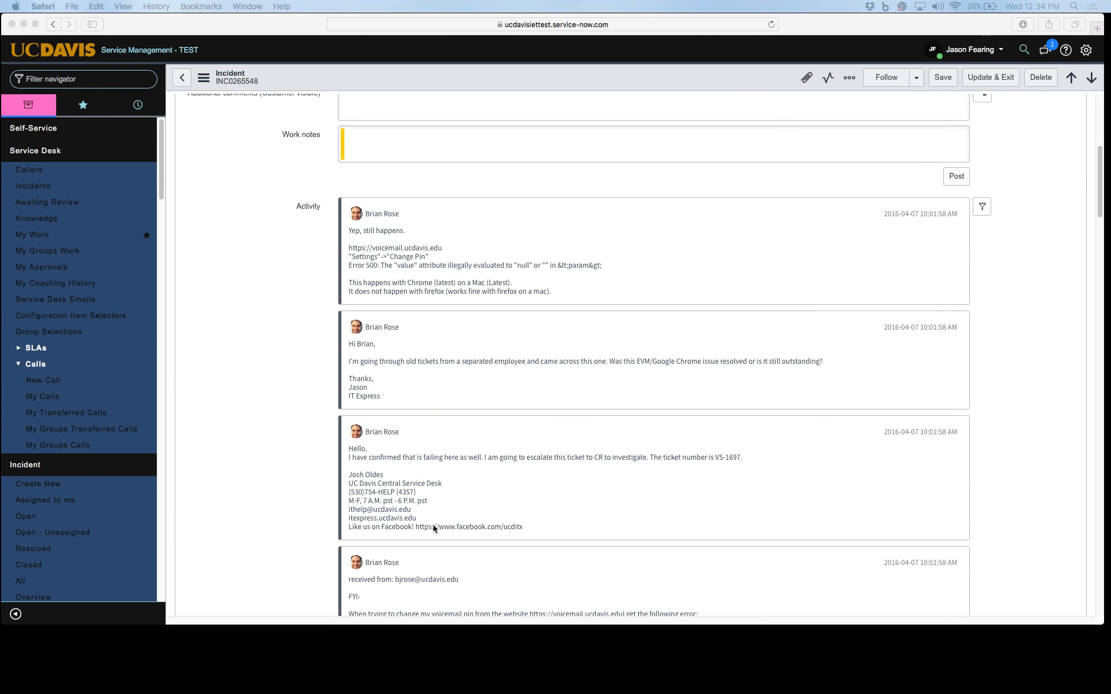
scroll(433, 529, up, 1)
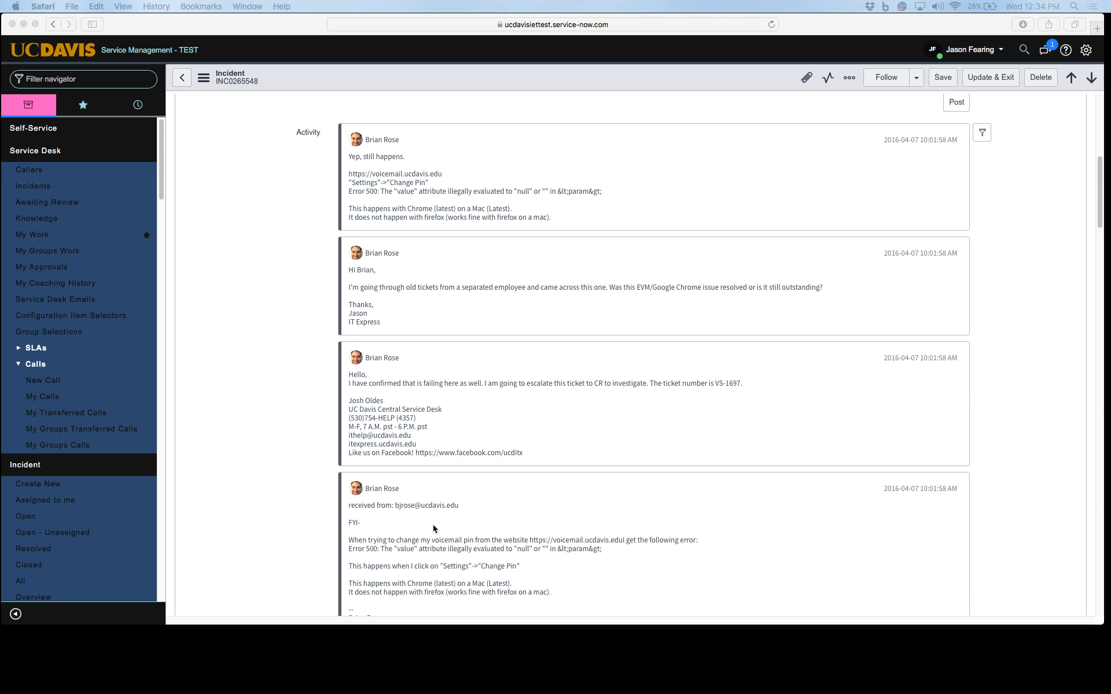
scroll(432, 528, up, 6)
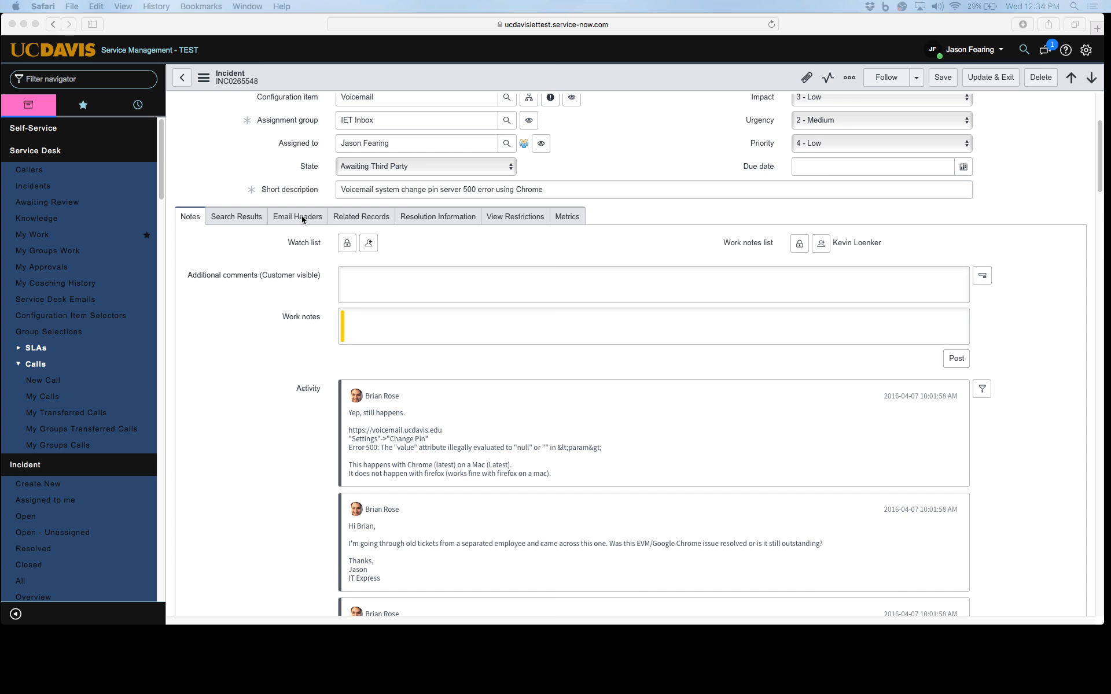
click(1088, 51)
click(1088, 50)
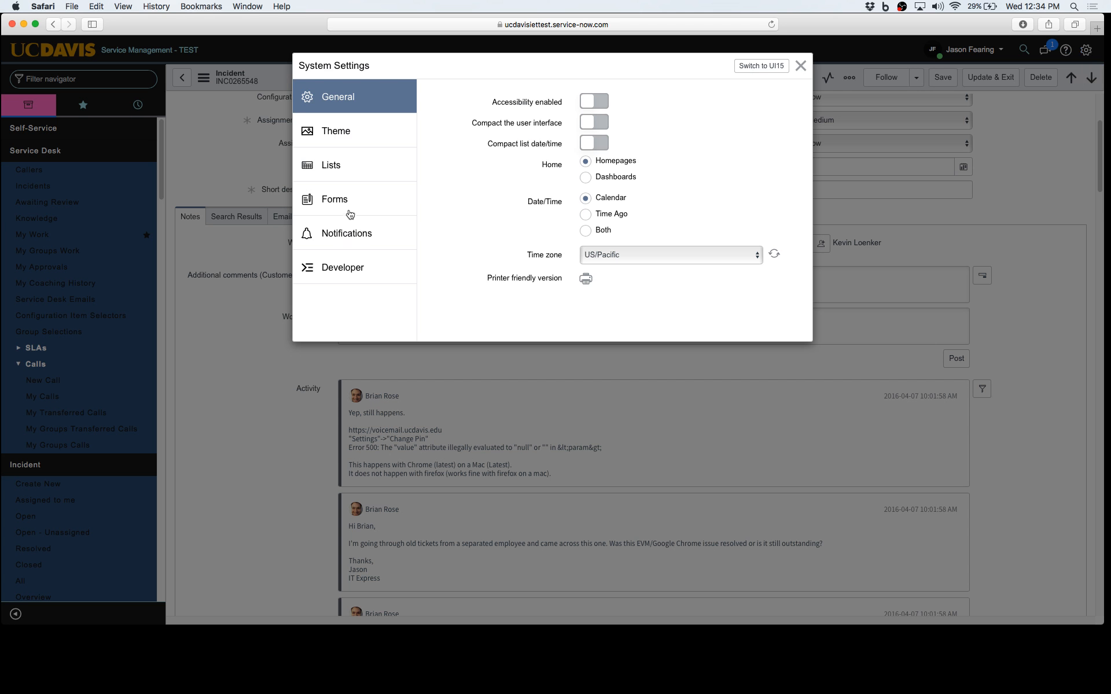
click(340, 188)
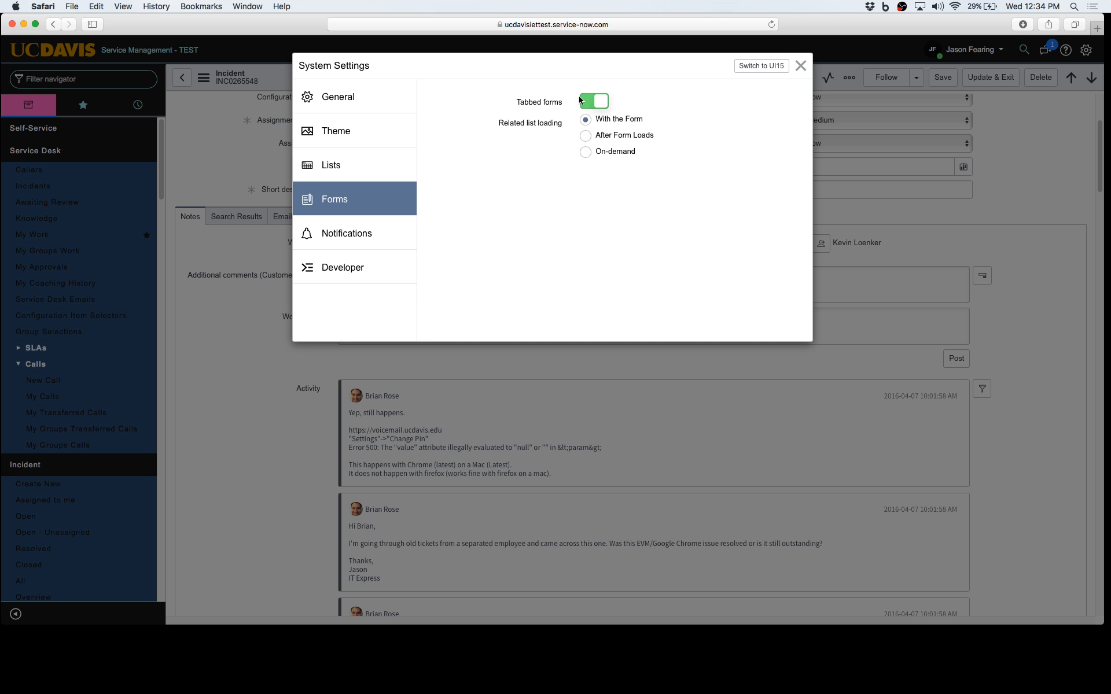
click(801, 66)
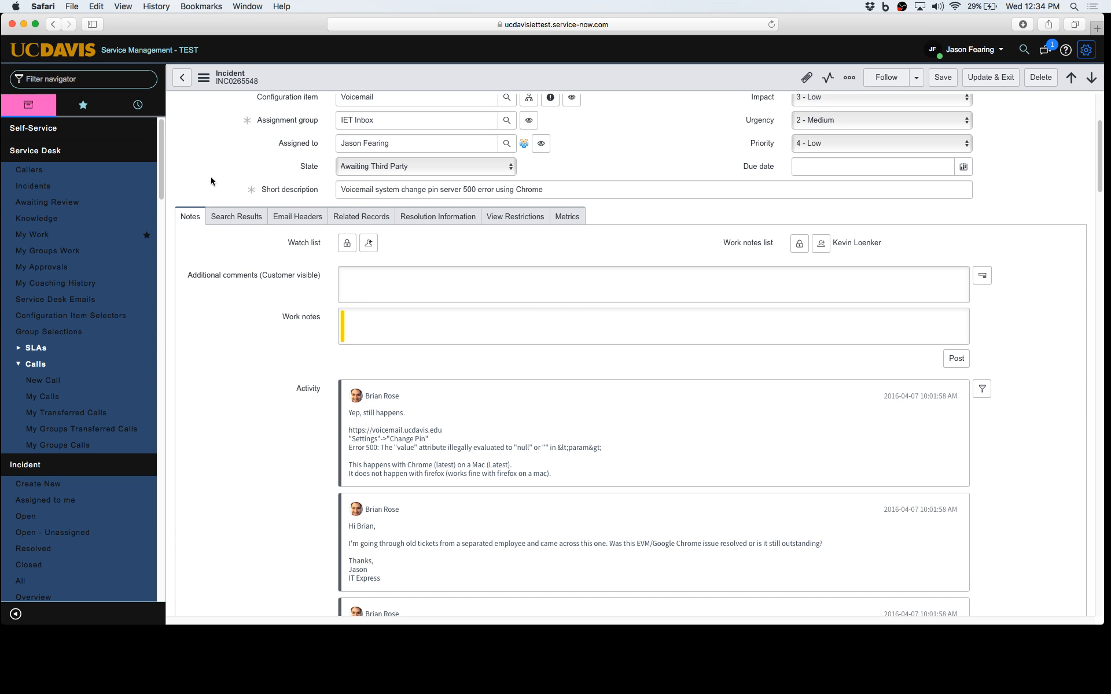
click(310, 224)
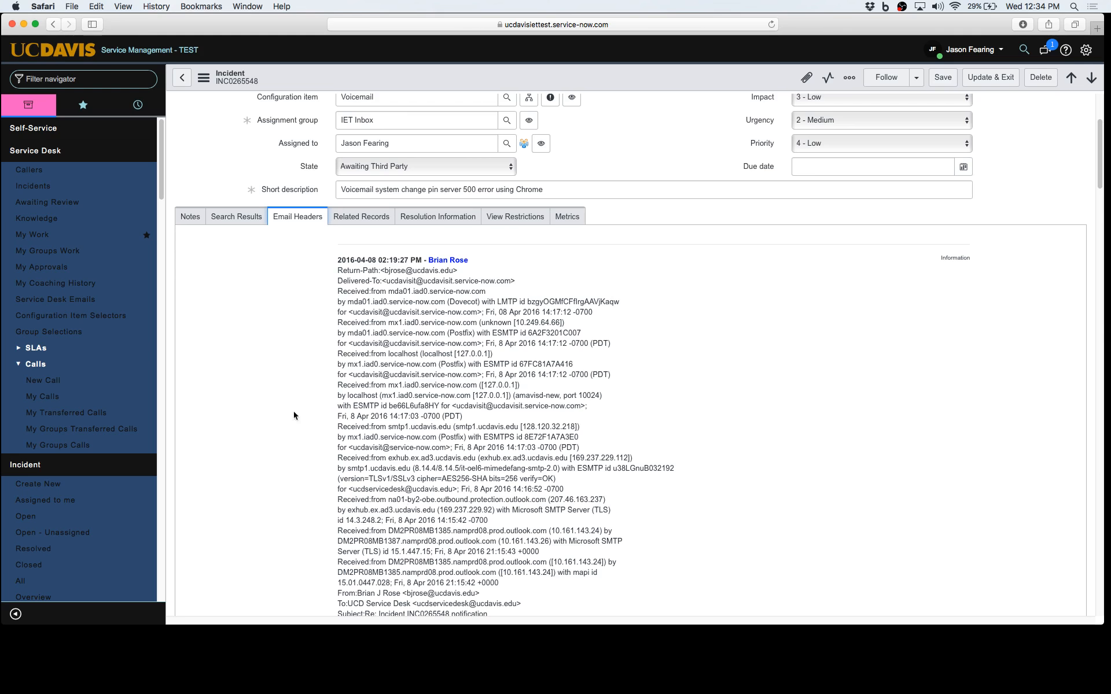
click(189, 217)
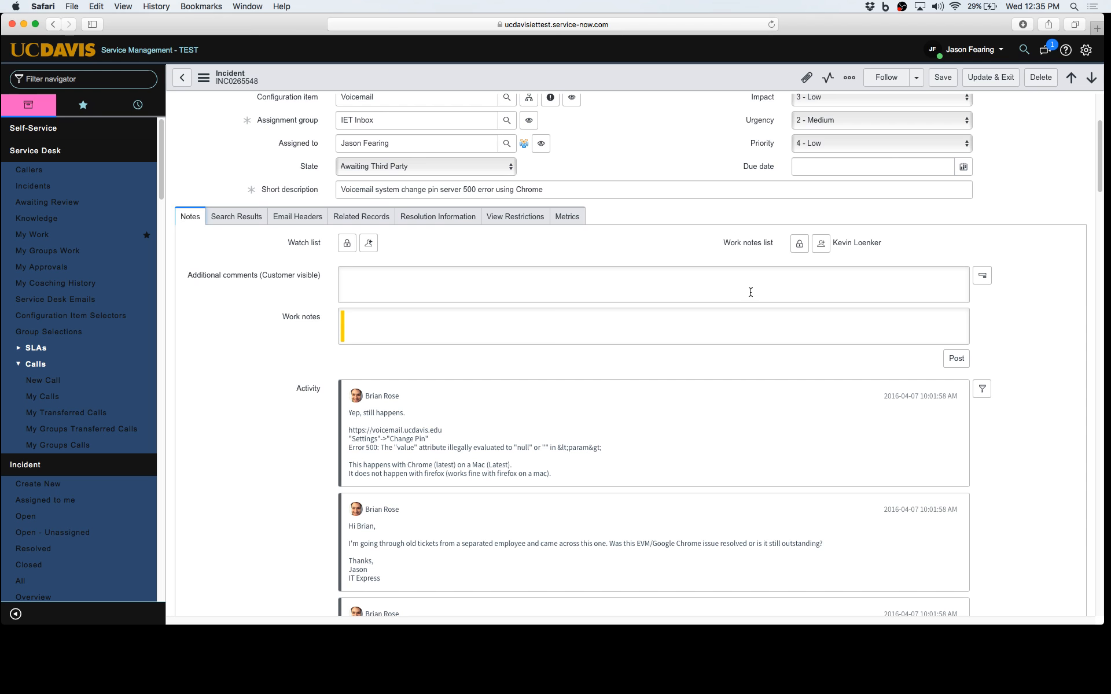
scroll(752, 298, down, 5)
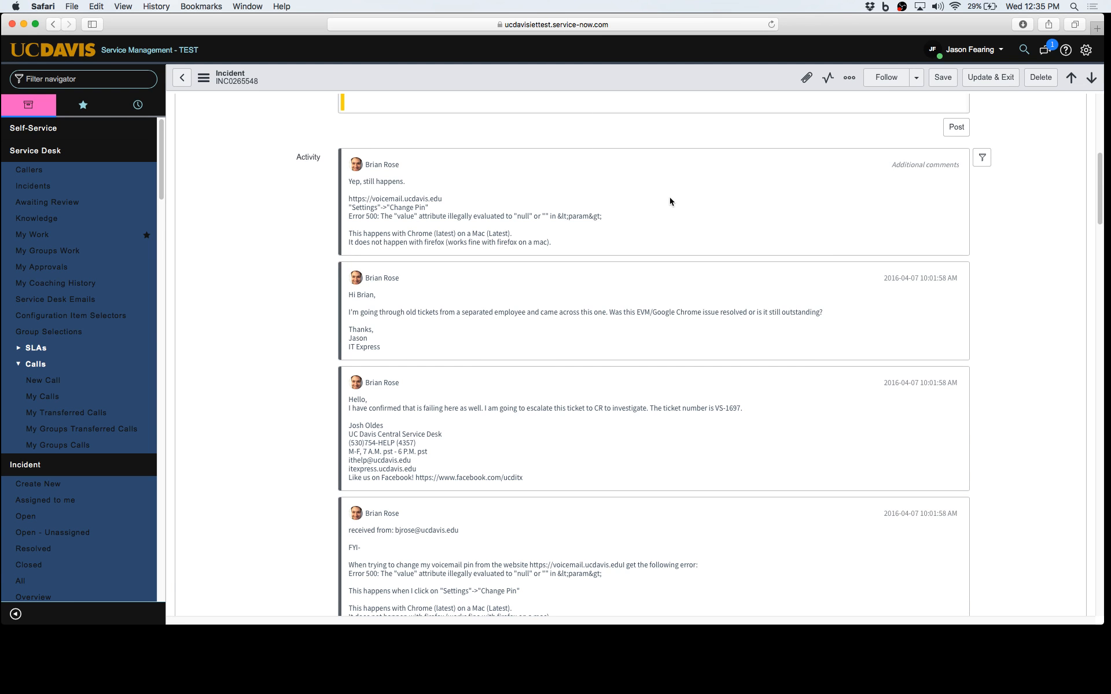
scroll(1007, 241, down, 10)
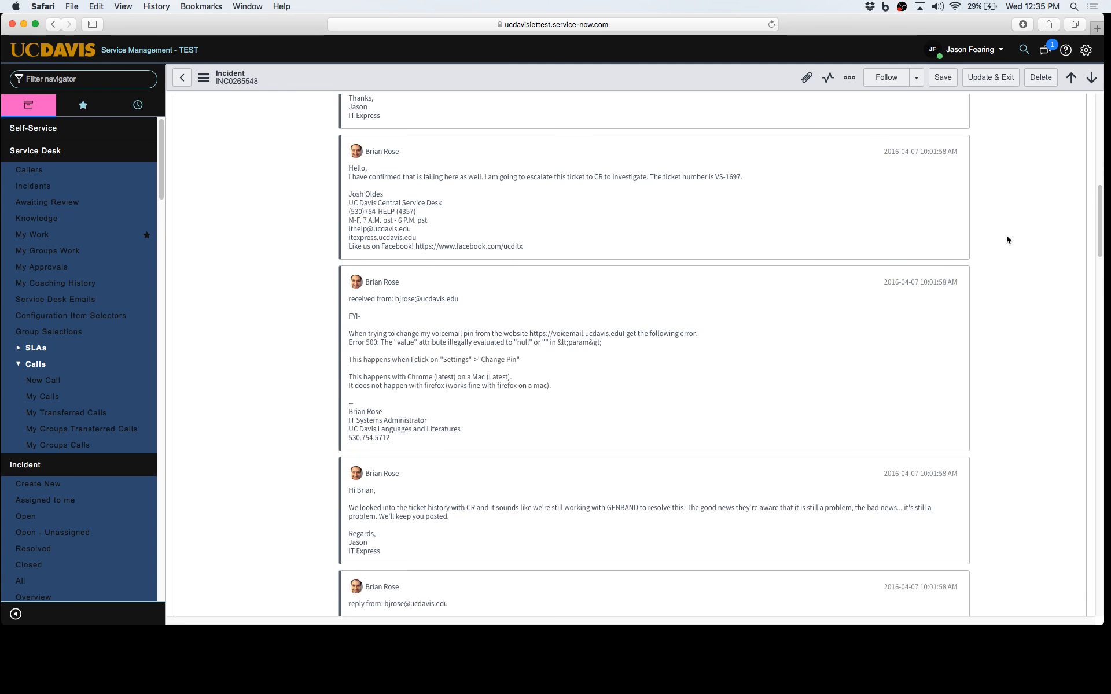
scroll(1005, 245, down, 10)
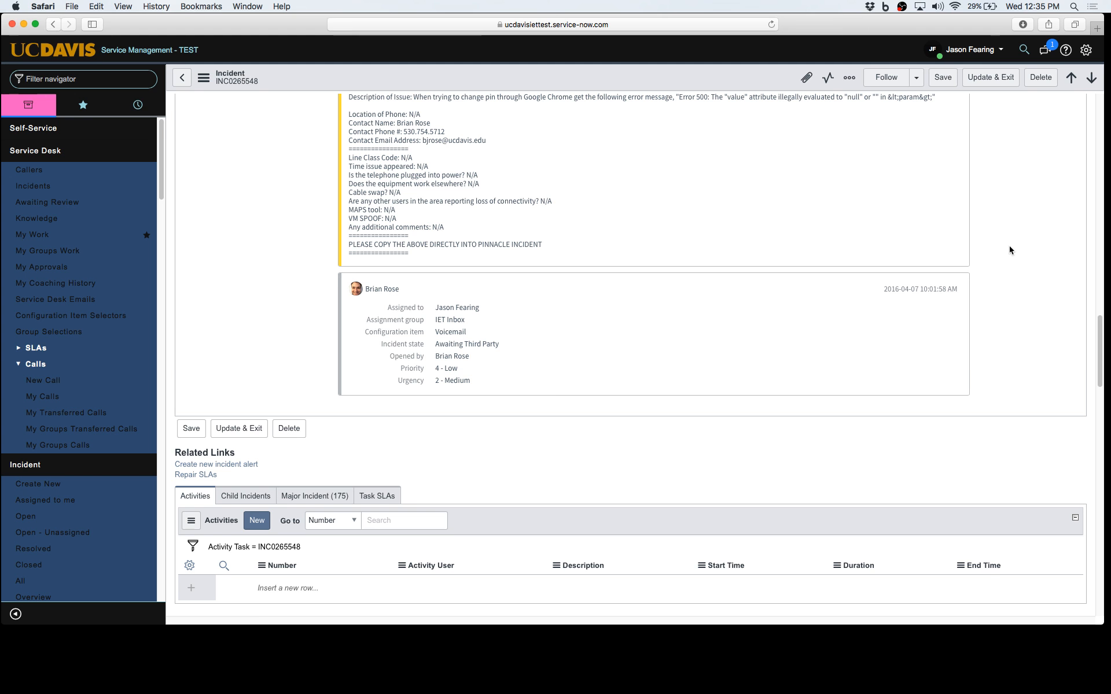
scroll(1002, 242, up, 5)
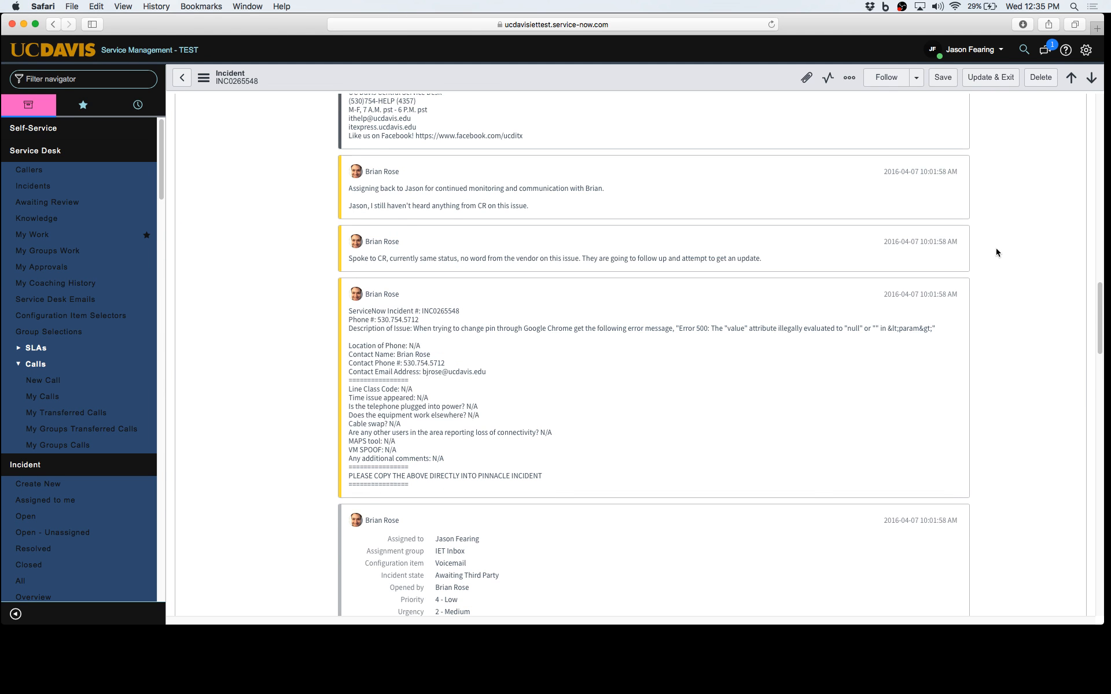
scroll(1003, 244, down, 5)
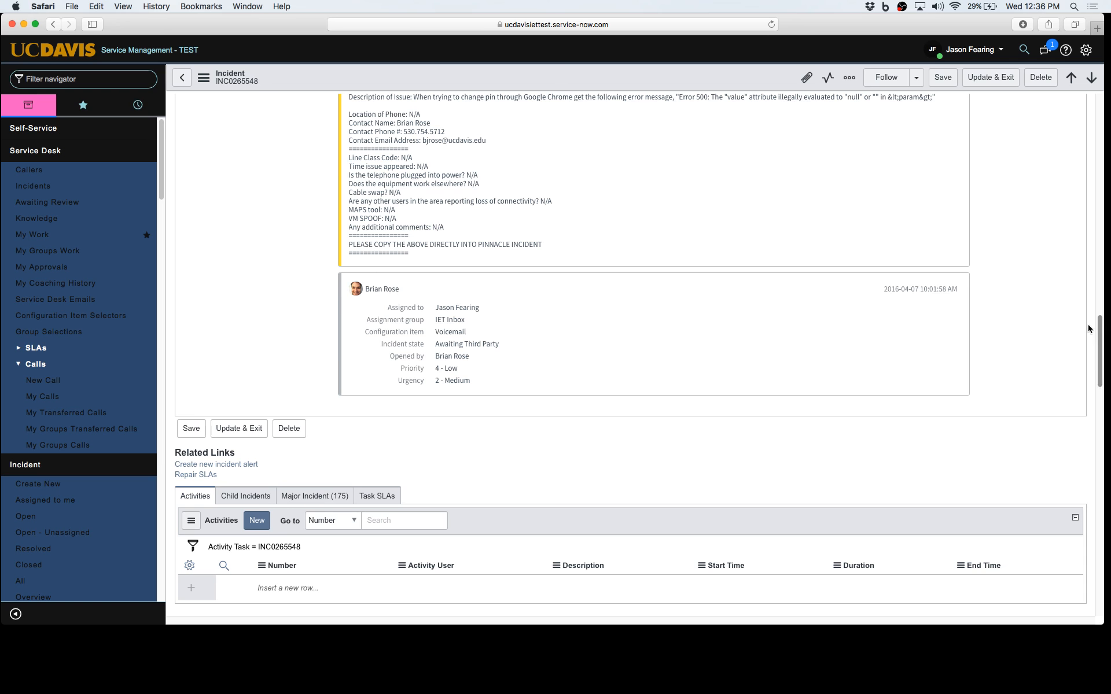
scroll(1088, 330, up, 5)
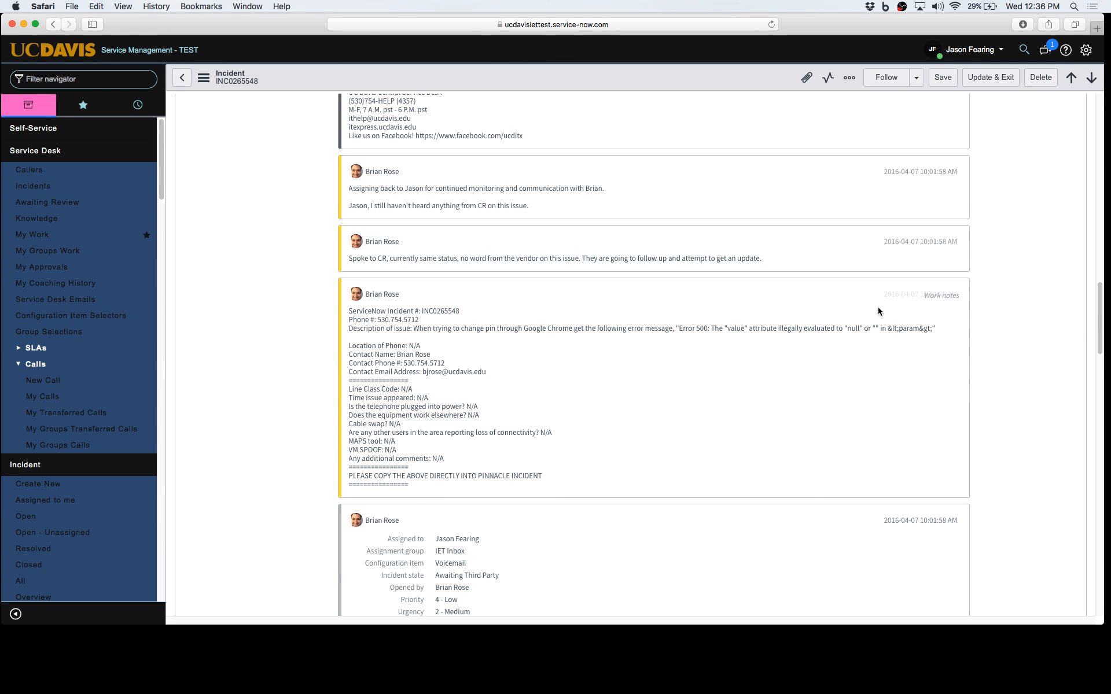
scroll(736, 288, up, 5)
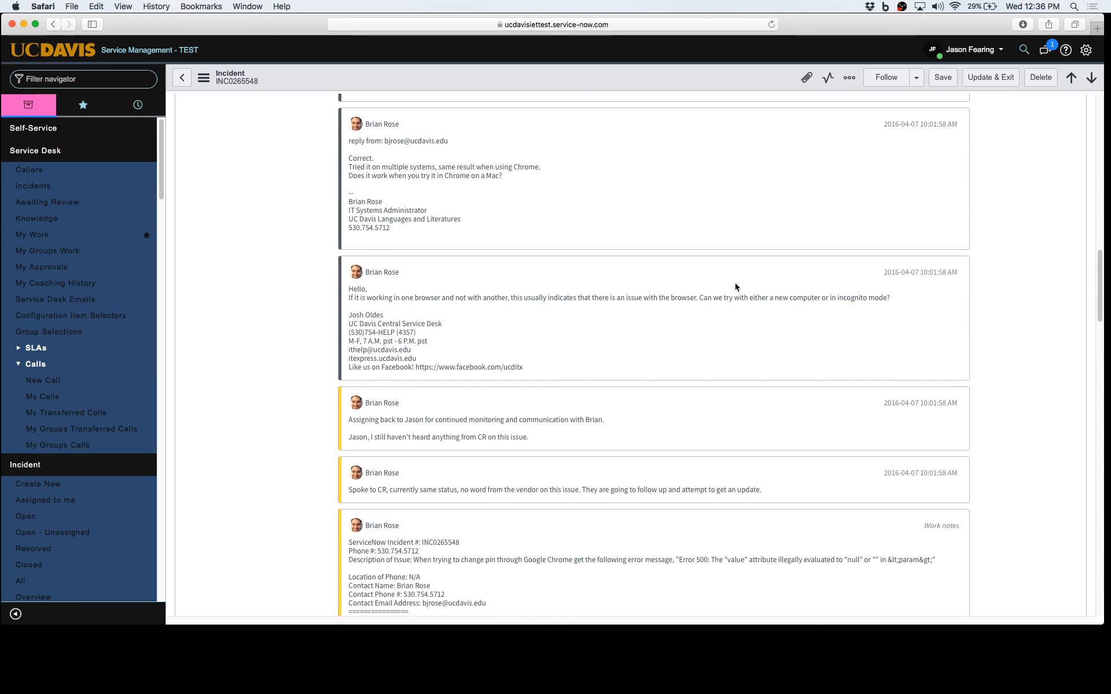
scroll(830, 288, up, 5)
scroll(830, 288, up, 5)
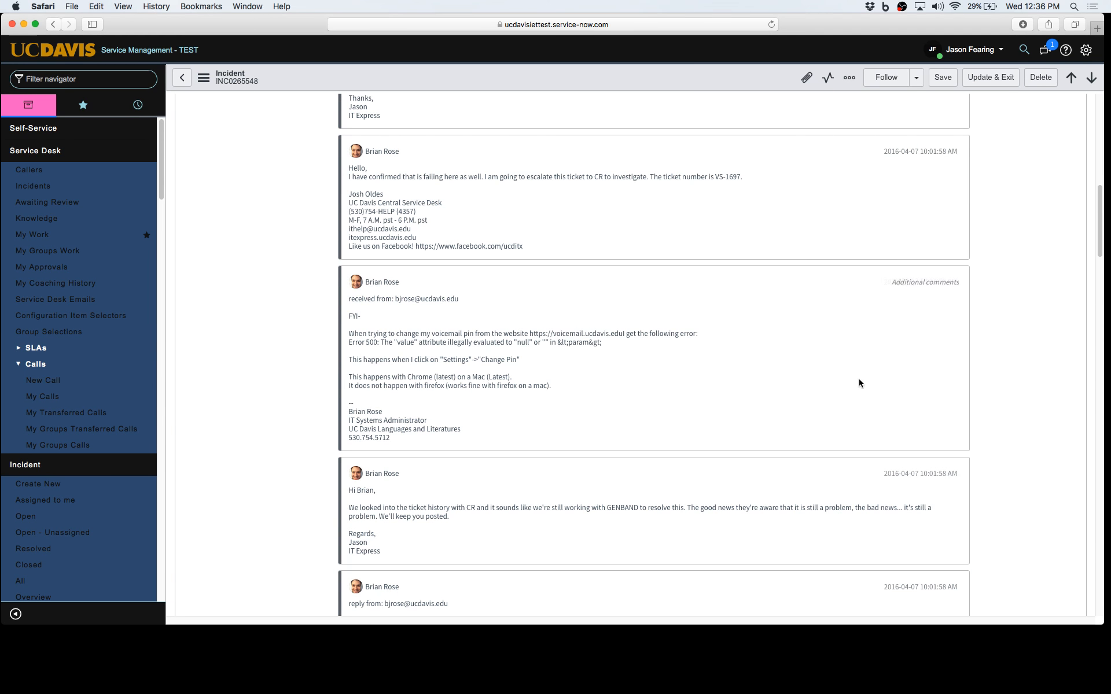
scroll(862, 382, up, 5)
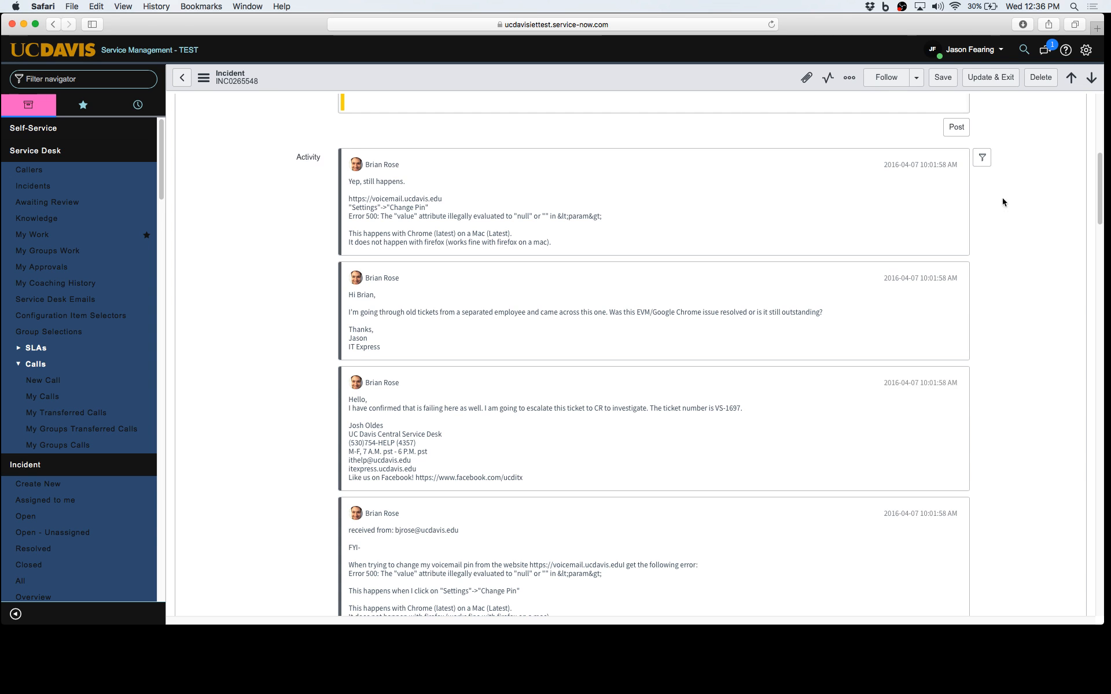
click(982, 159)
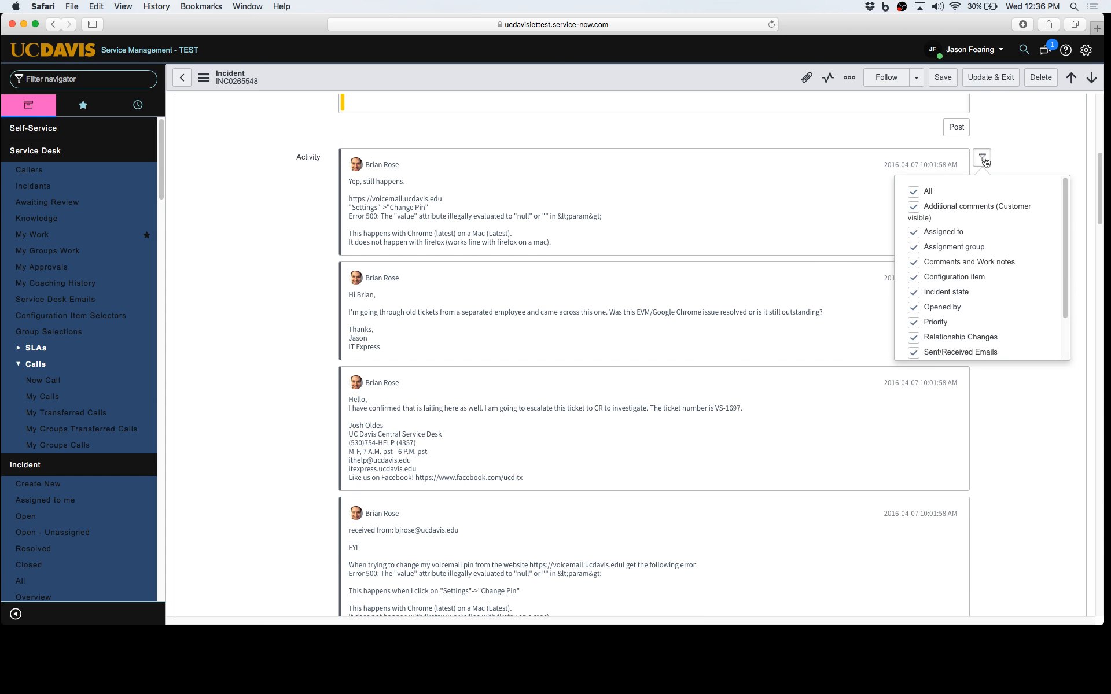
scroll(989, 199, down, 2)
scroll(1002, 204, down, 4)
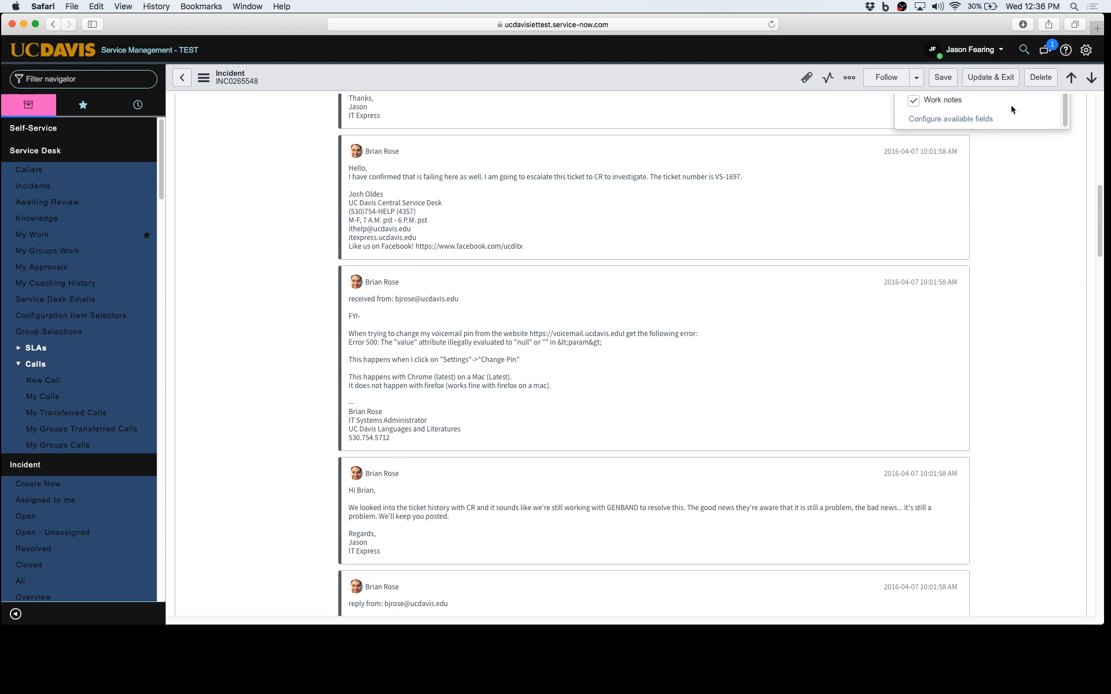
scroll(1036, 163, up, 4)
scroll(1016, 264, up, 2)
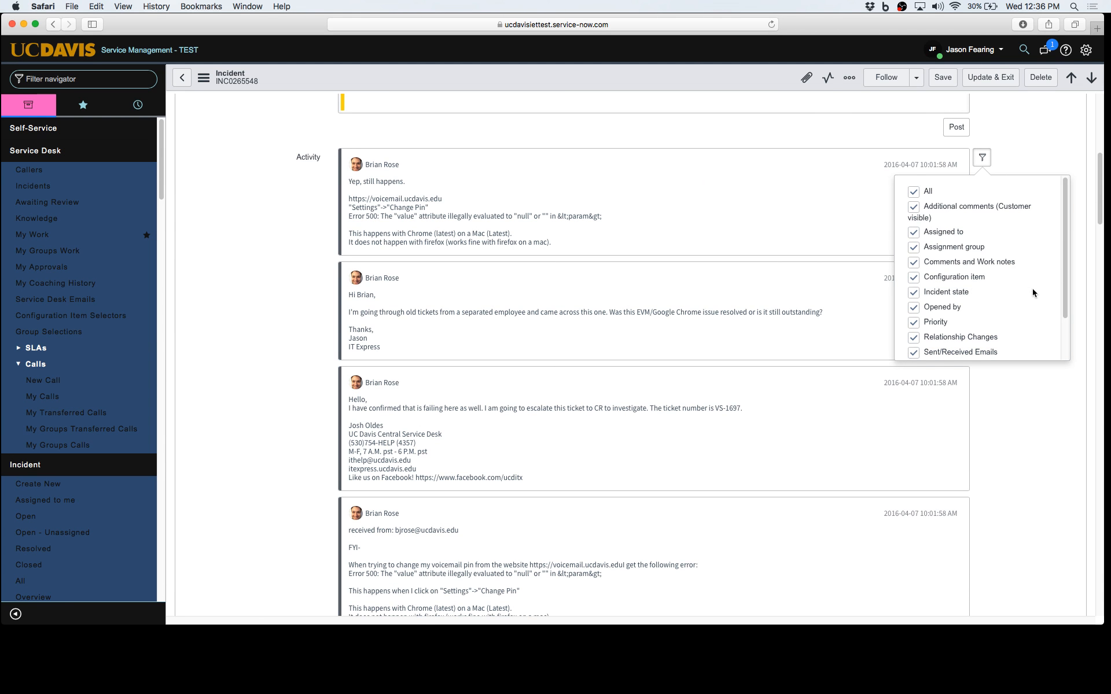
click(910, 352)
click(911, 353)
click(296, 261)
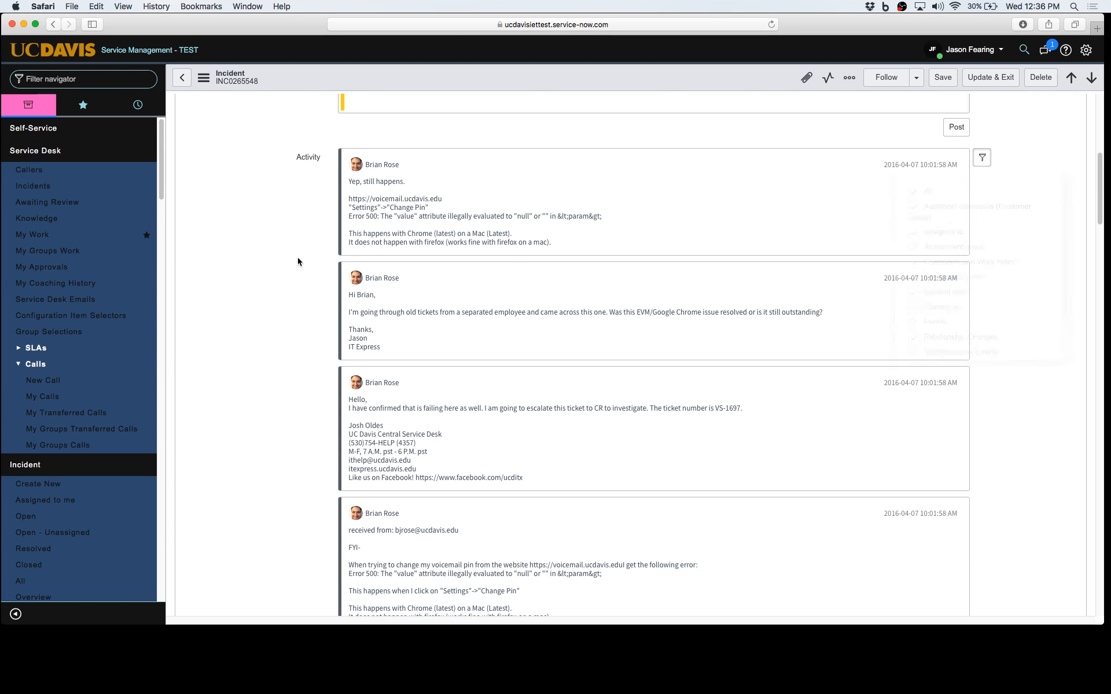
scroll(306, 269, up, 4)
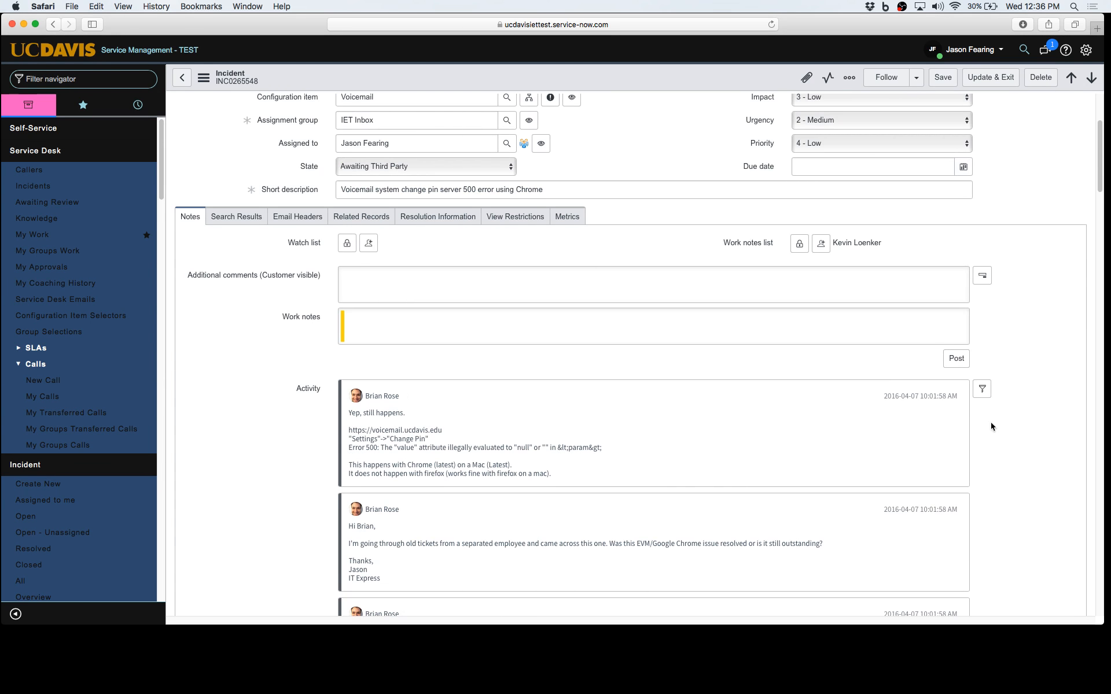
click(981, 395)
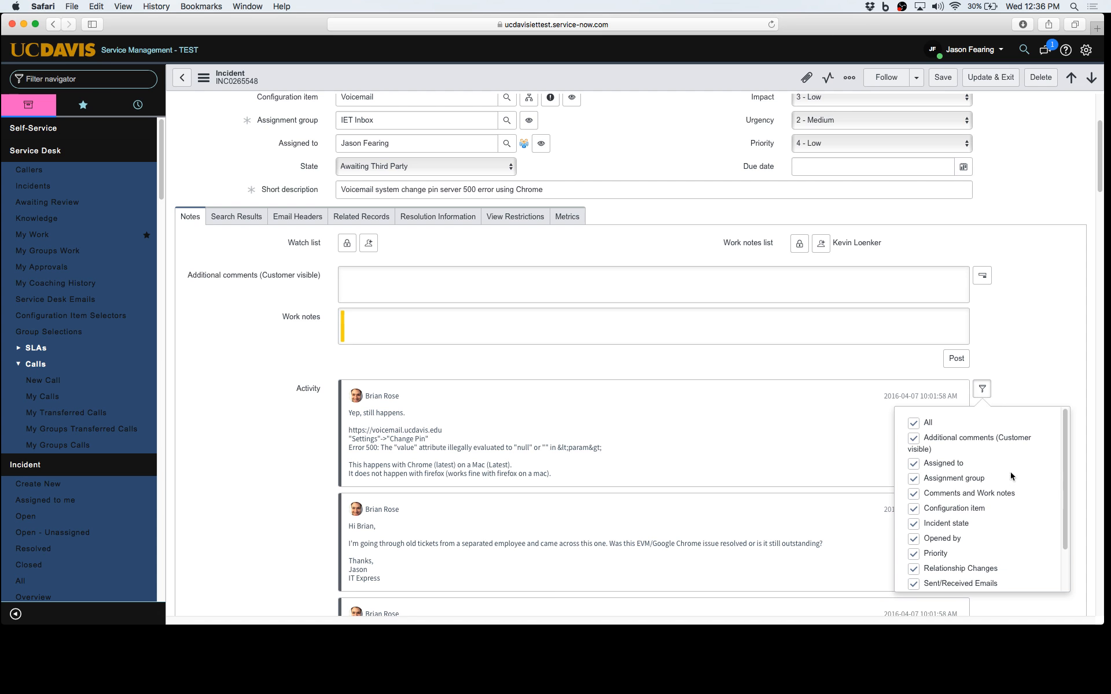
scroll(1011, 476, down, 2)
scroll(815, 489, down, 4)
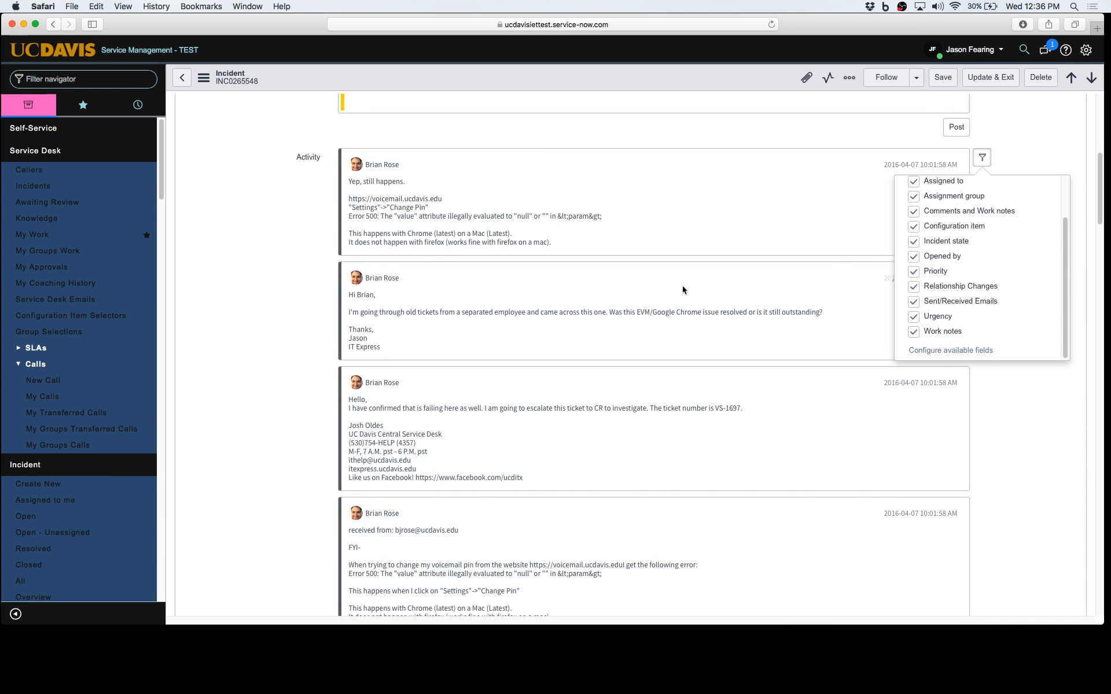
scroll(603, 418, down, 4)
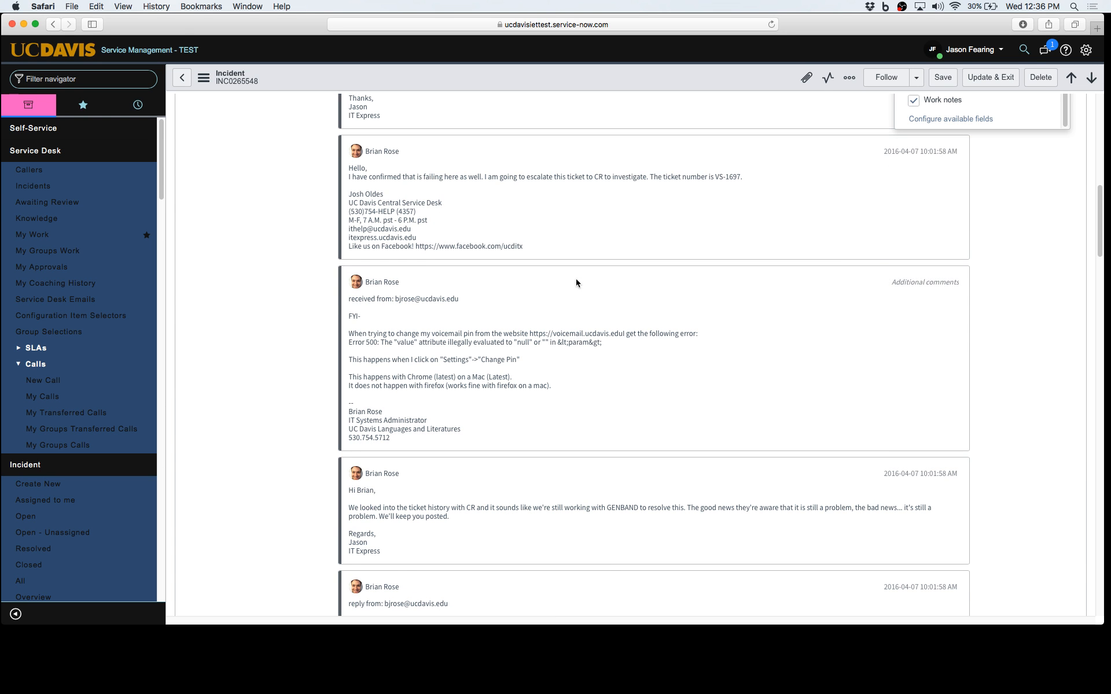
scroll(648, 483, down, 8)
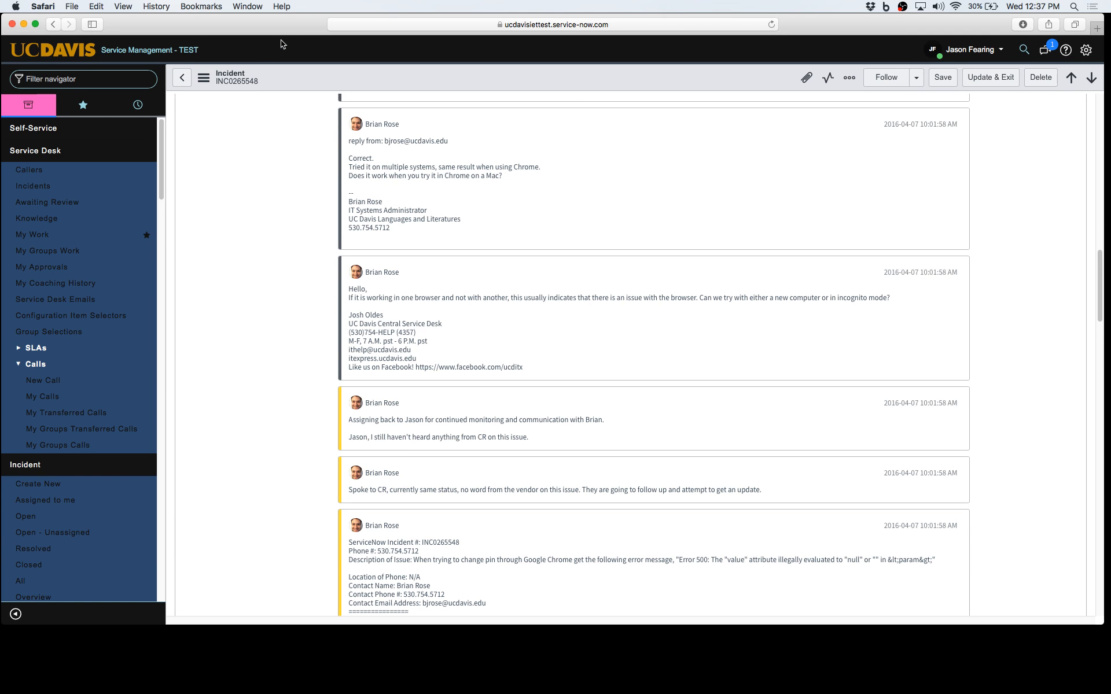
key(super+t)
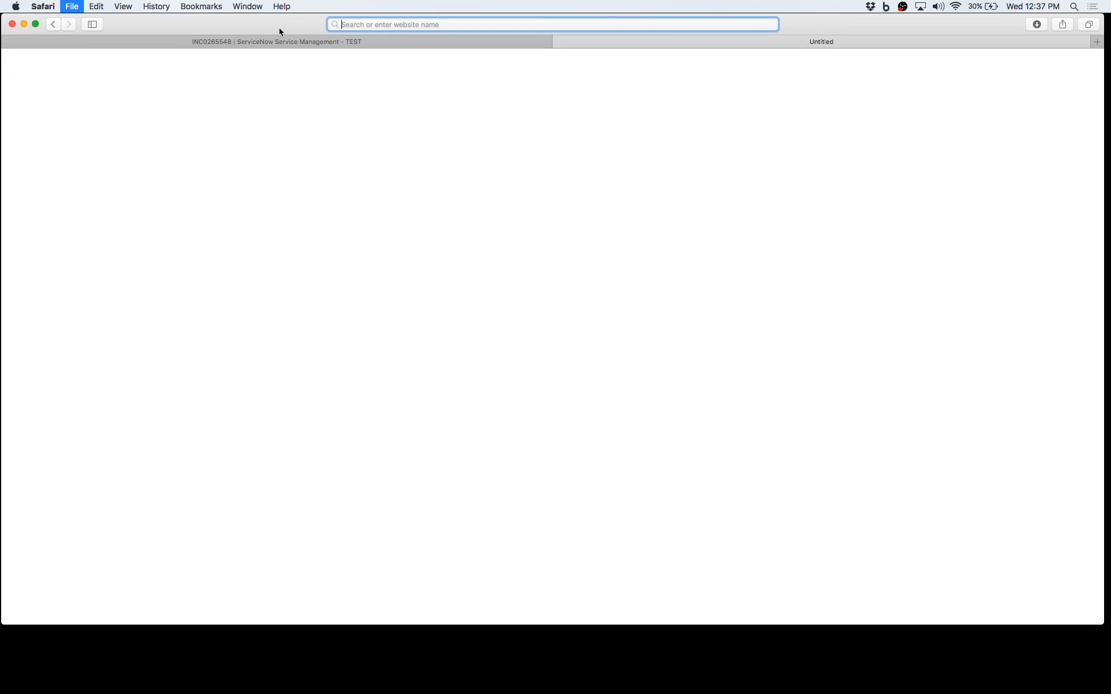
text(ucdav)
key(Return)
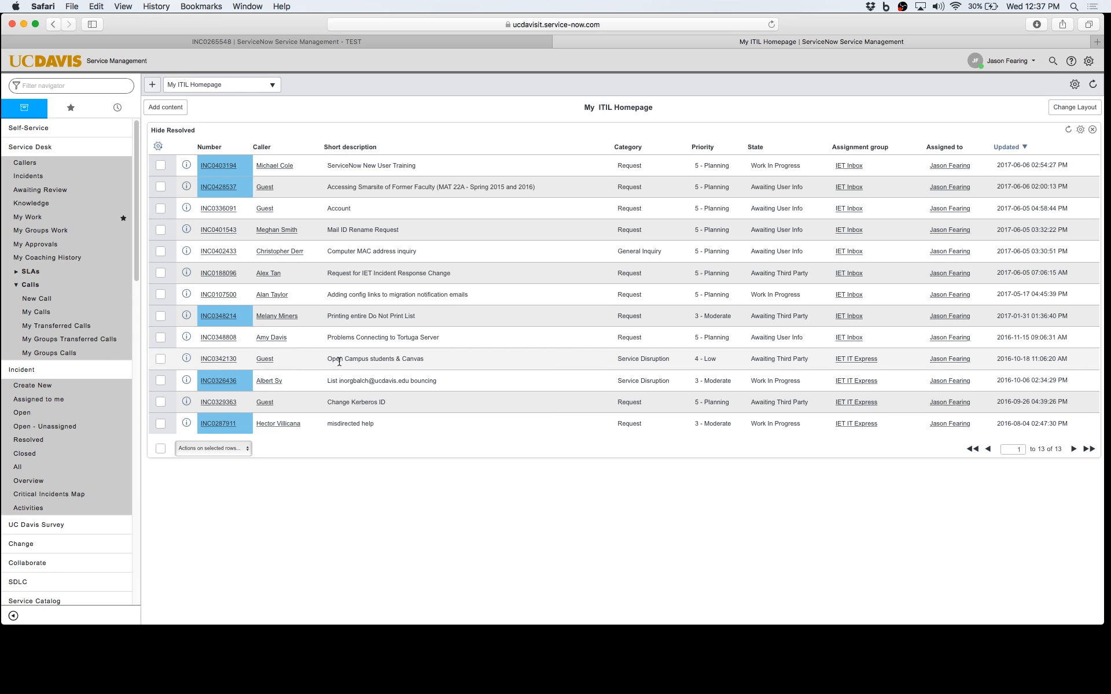
click(232, 188)
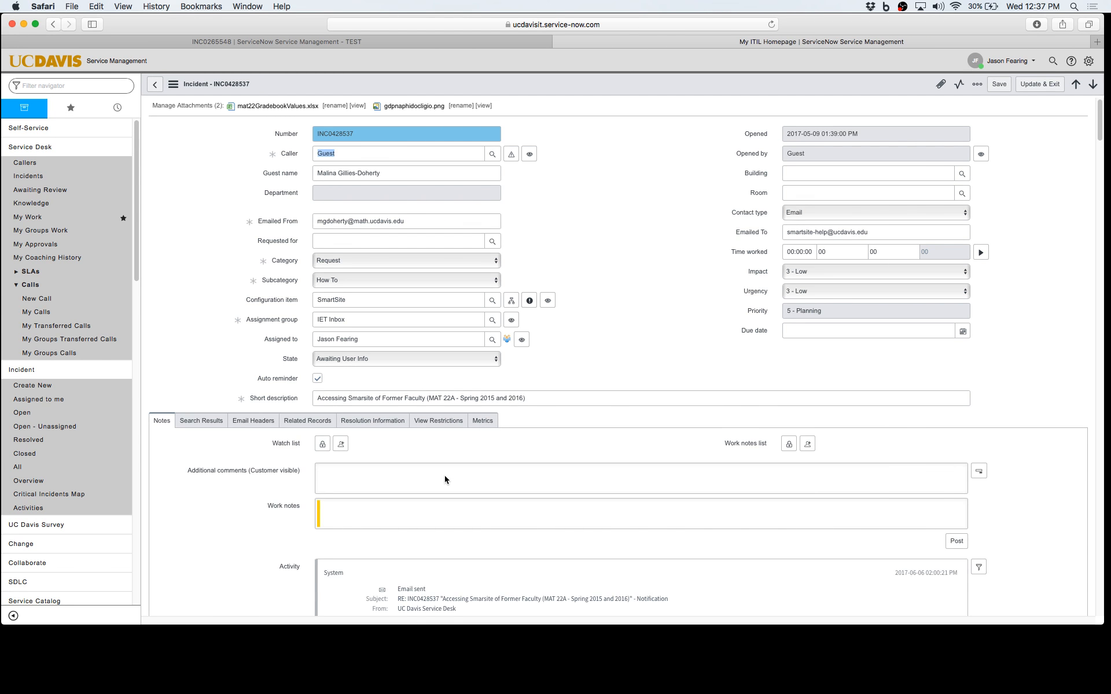
scroll(445, 479, down, 10)
scroll(445, 479, down, 4)
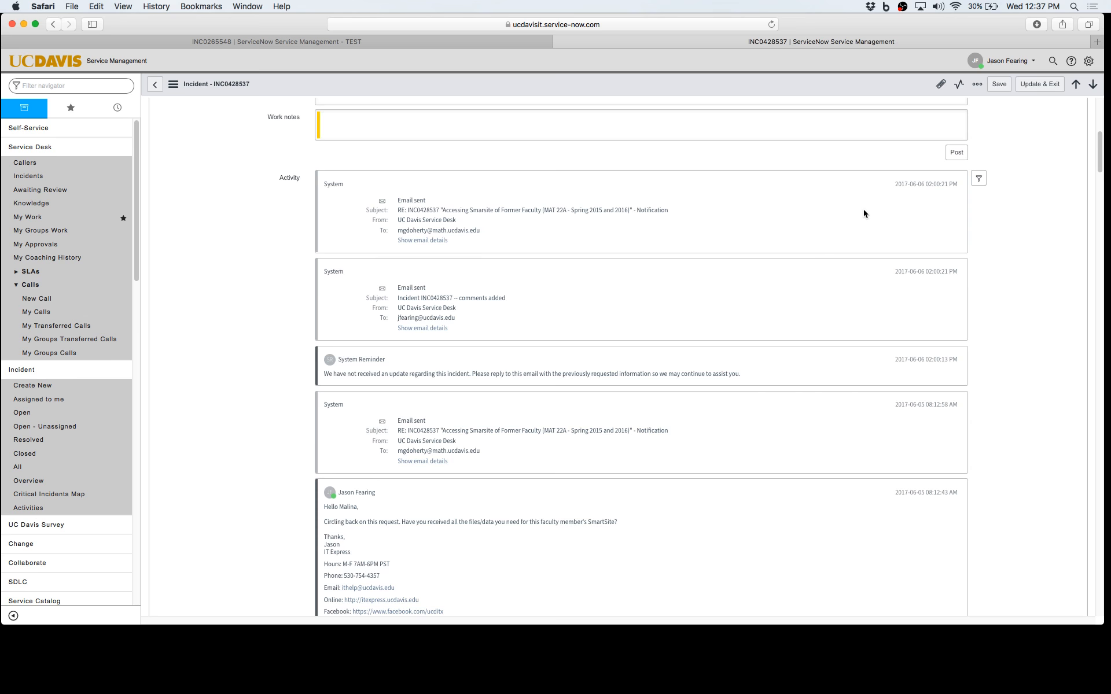
scroll(868, 231, down, 5)
scroll(908, 219, down, 10)
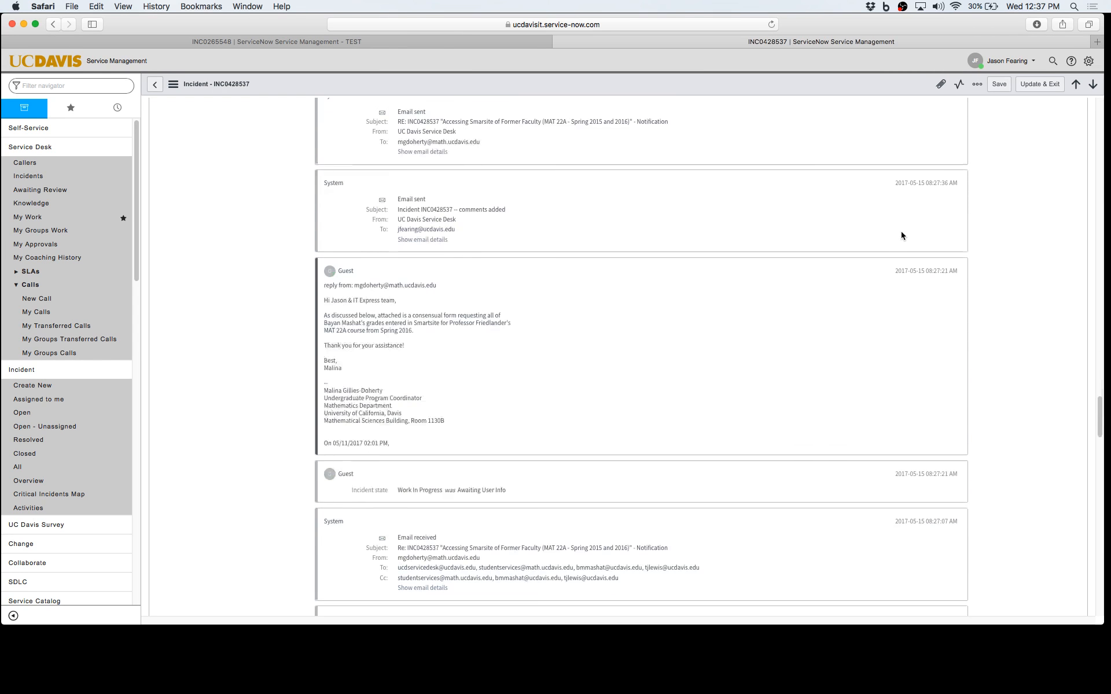
scroll(900, 236, down, 15)
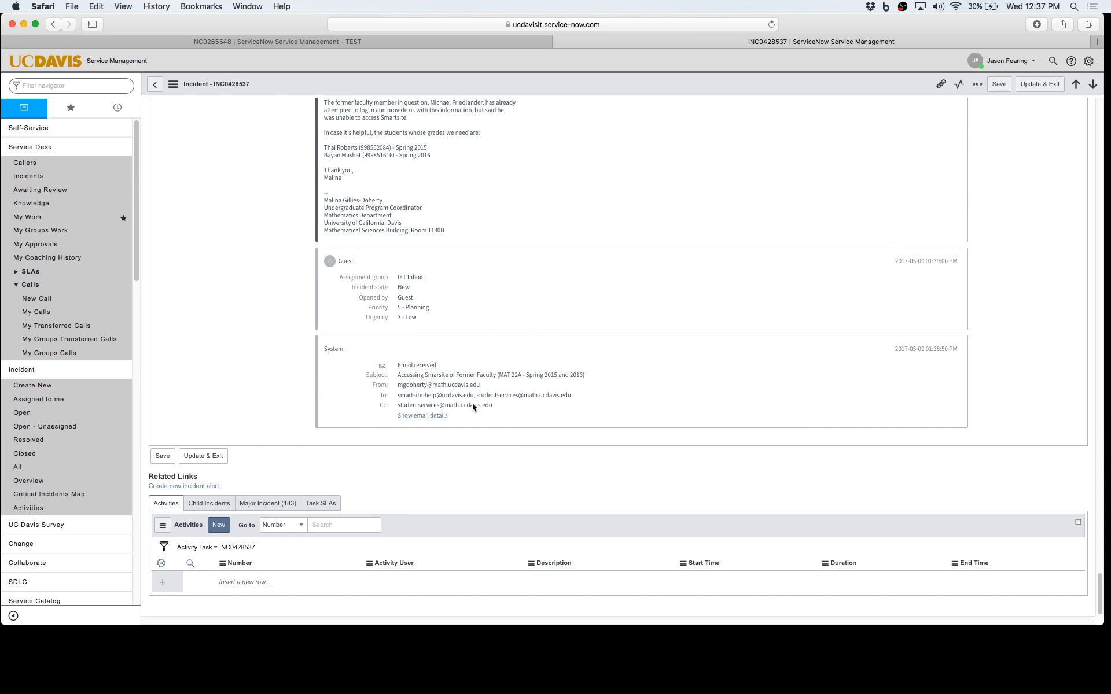
scroll(522, 377, up, 5)
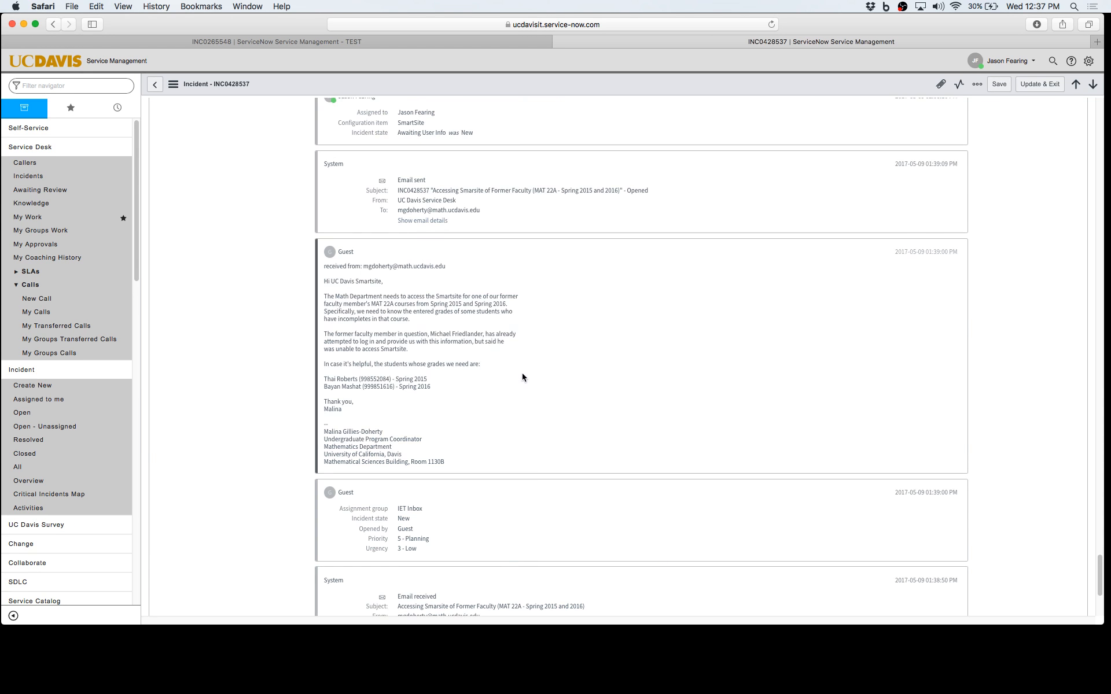
scroll(527, 364, down, 5)
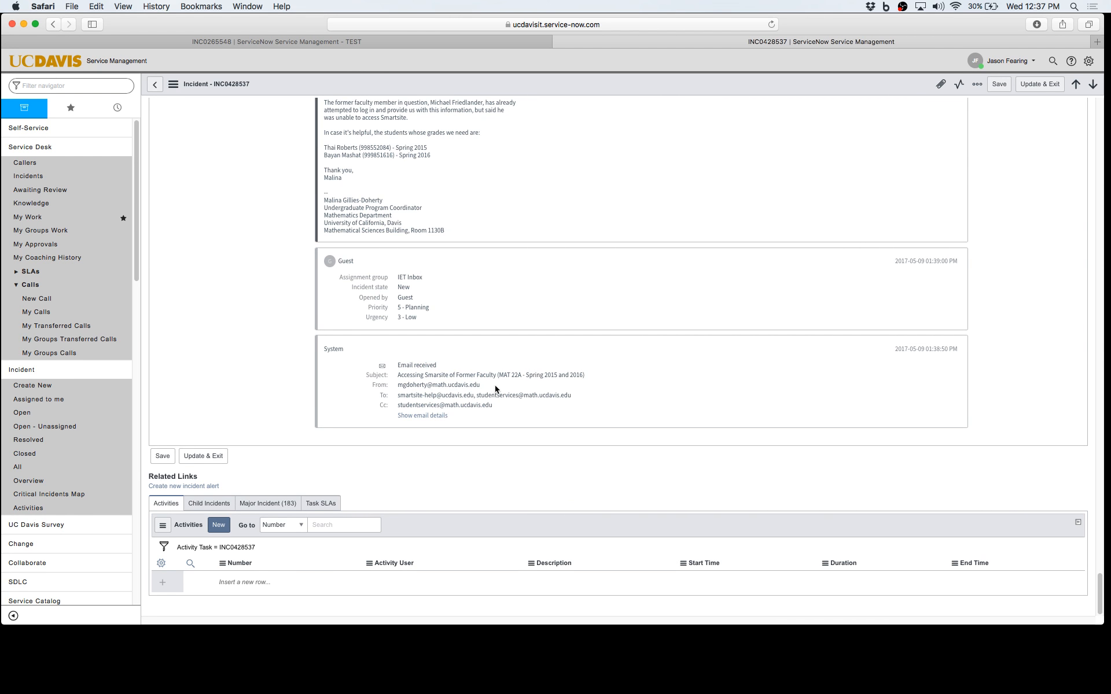
click(434, 420)
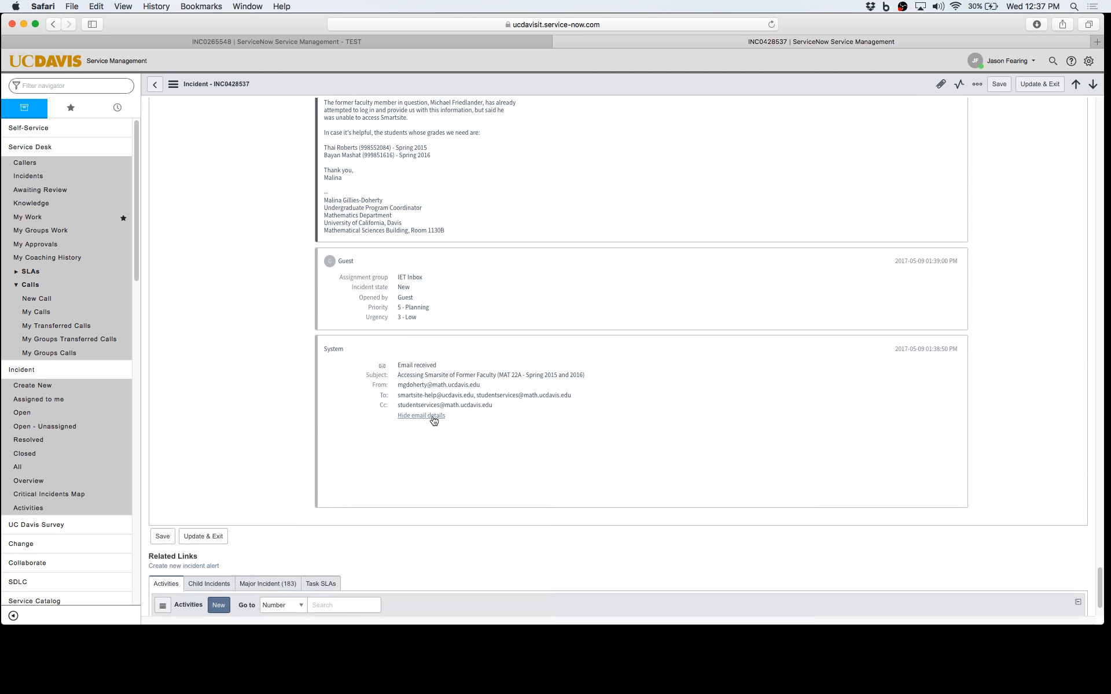
scroll(597, 433, down, 4)
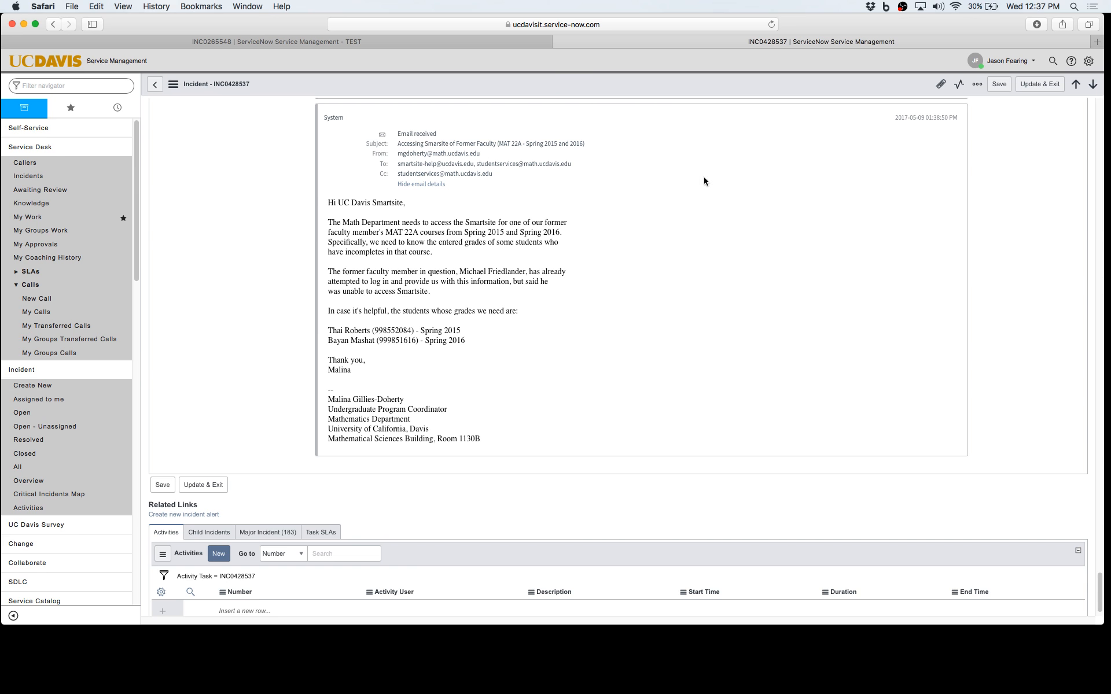
scroll(711, 239, up, 5)
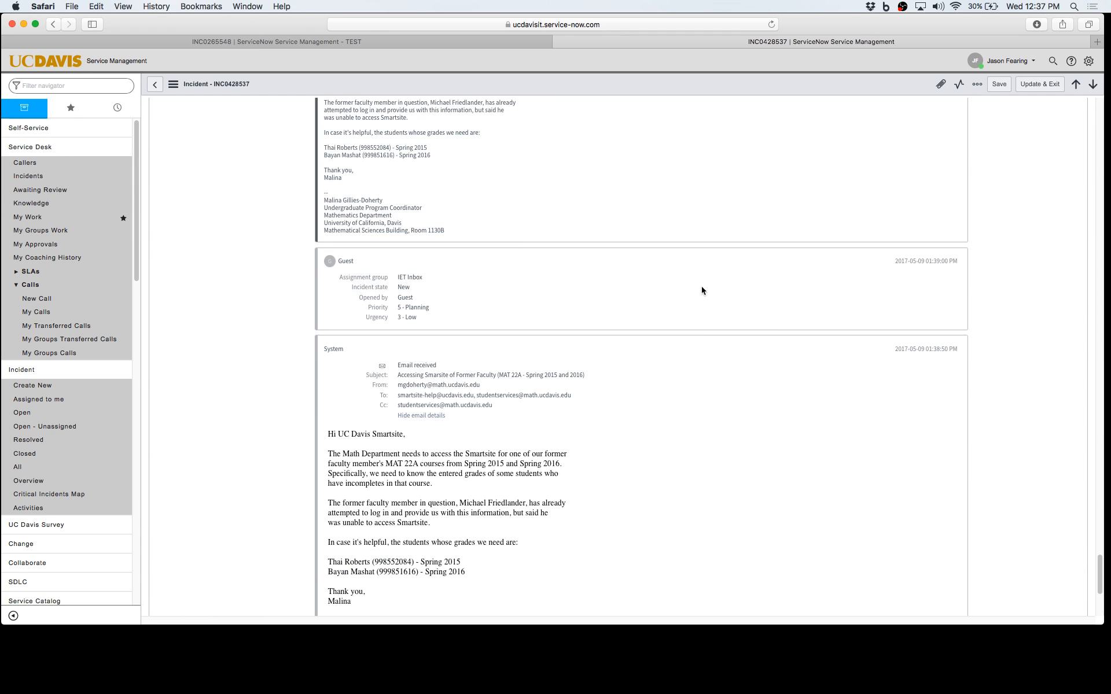
click(425, 418)
scroll(479, 370, up, 5)
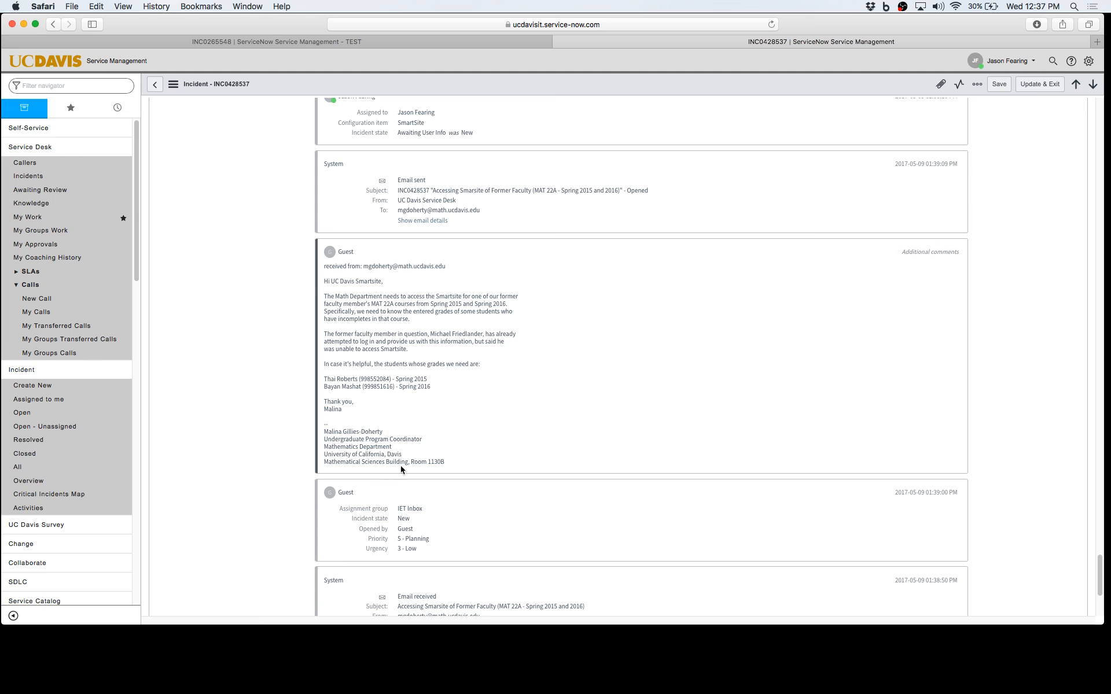
scroll(569, 306, up, 5)
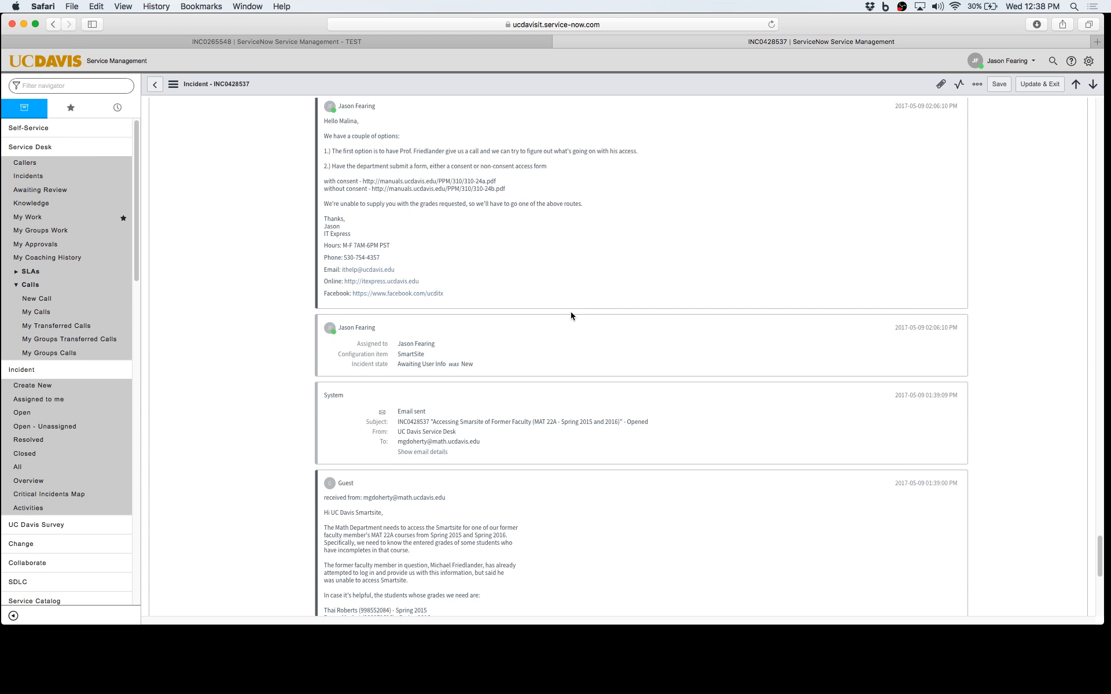
scroll(503, 374, up, 5)
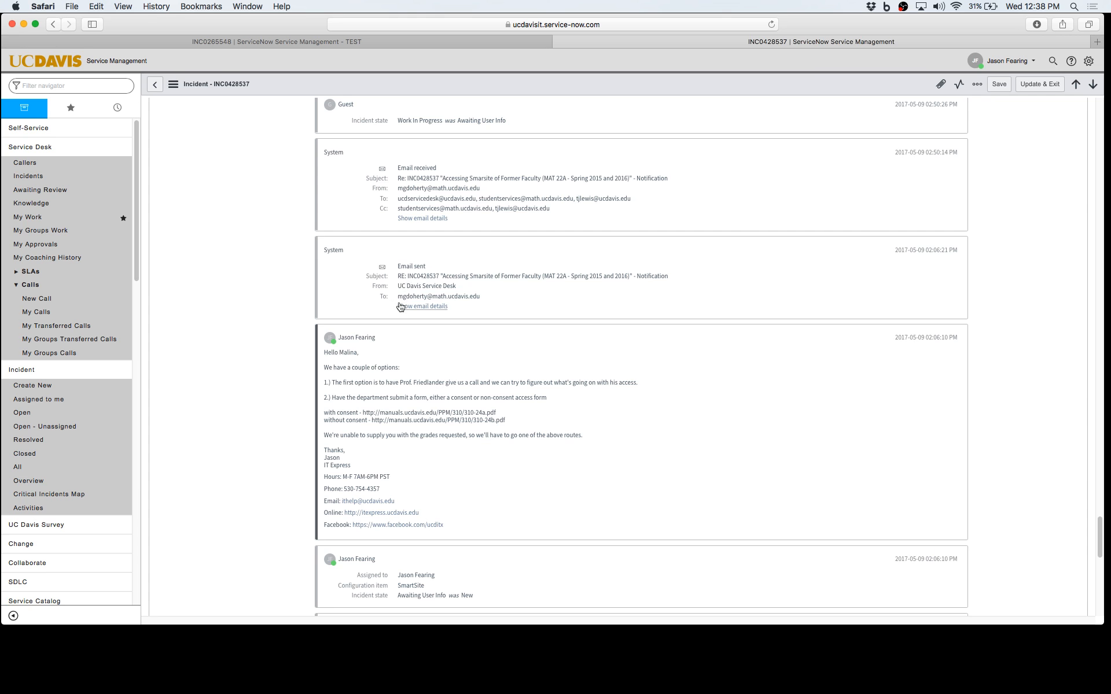
drag(398, 298, 488, 300)
click(484, 321)
click(435, 306)
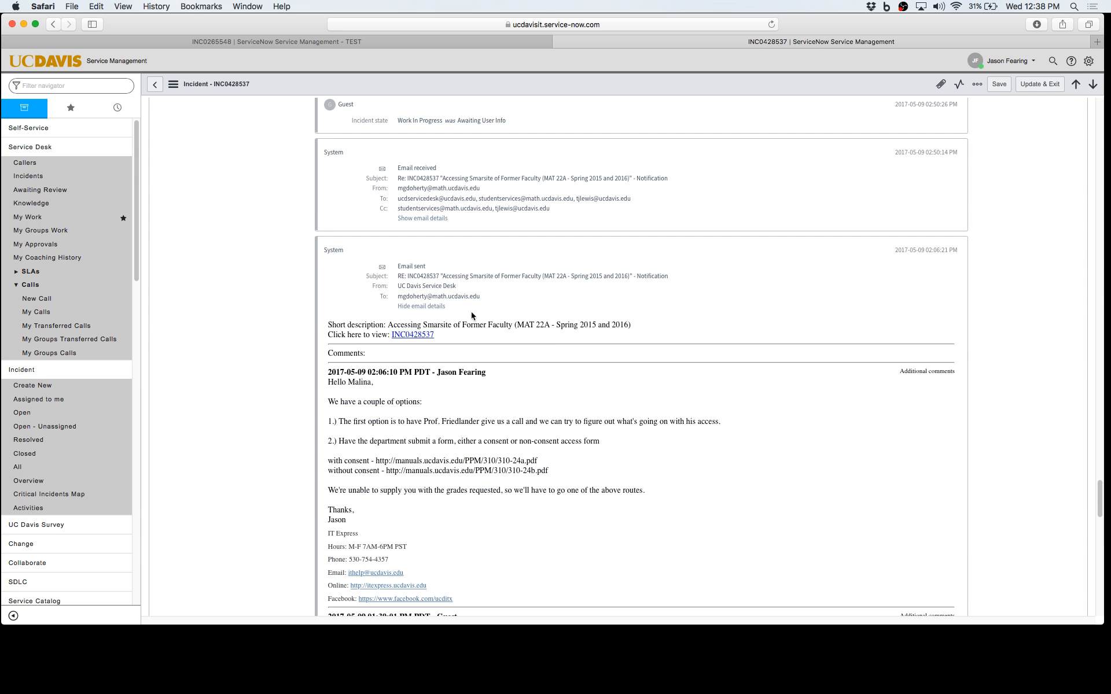
click(422, 307)
scroll(509, 301, up, 5)
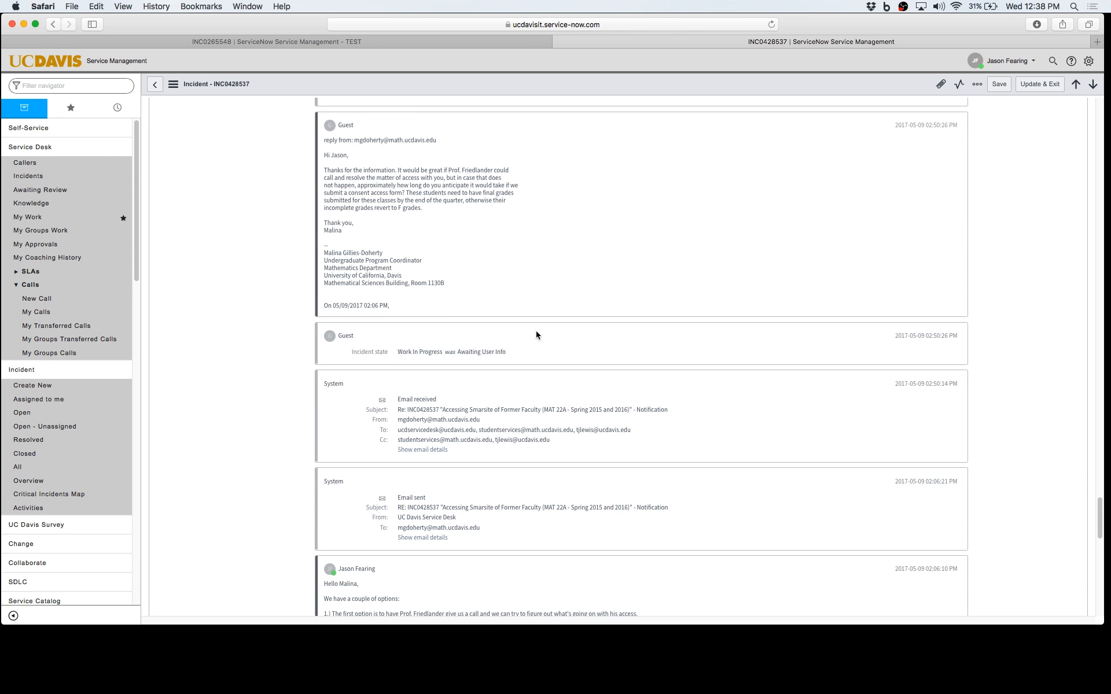
scroll(538, 332, up, 5)
scroll(588, 312, up, 20)
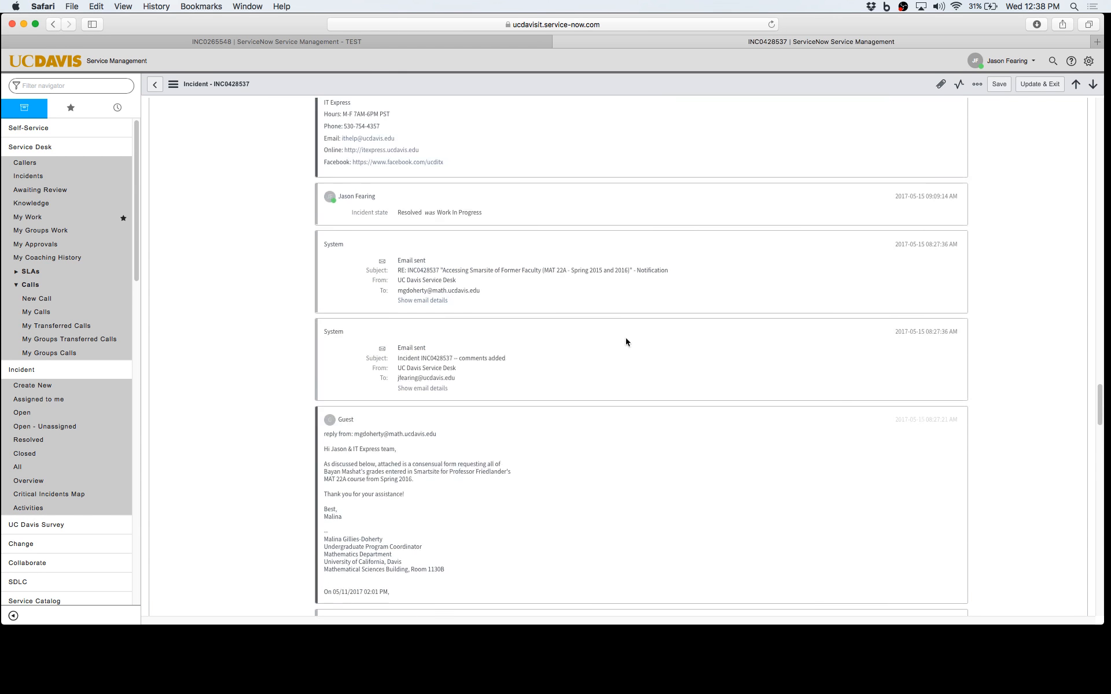
scroll(612, 277, down, 10)
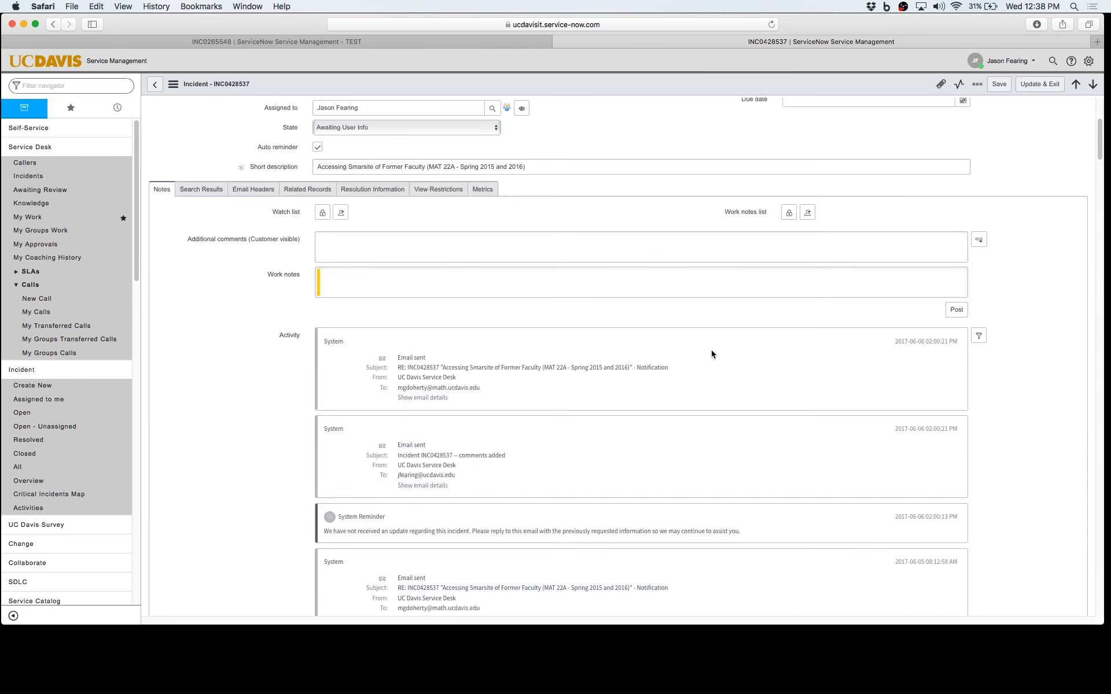
scroll(654, 334, down, 5)
scroll(654, 334, up, 15)
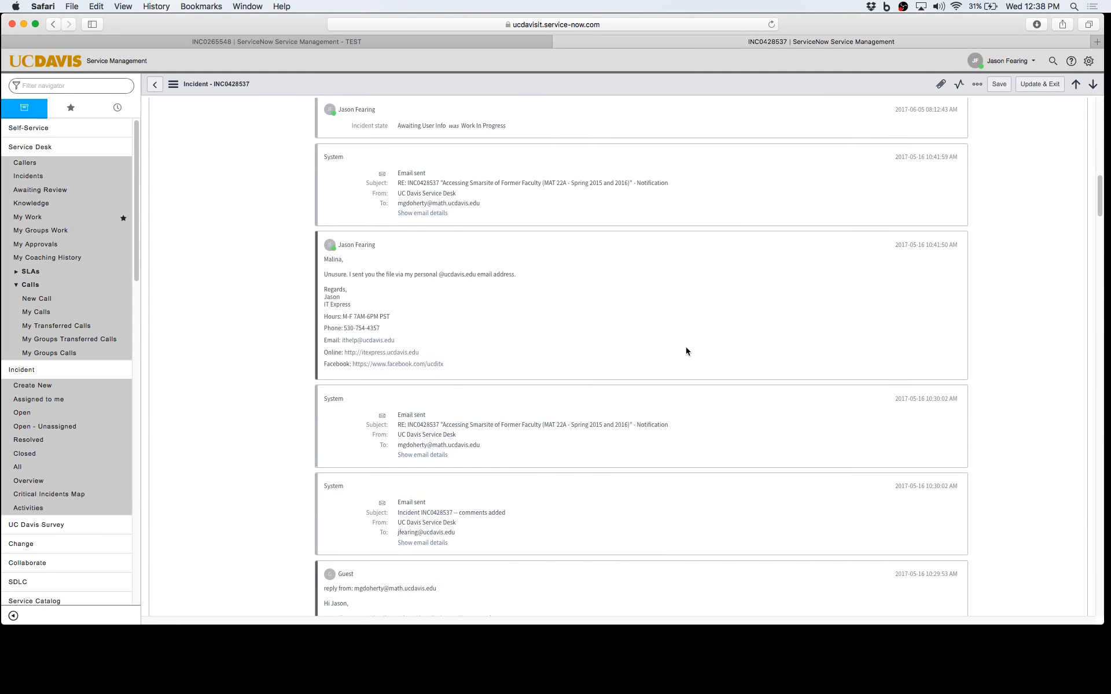
click(979, 336)
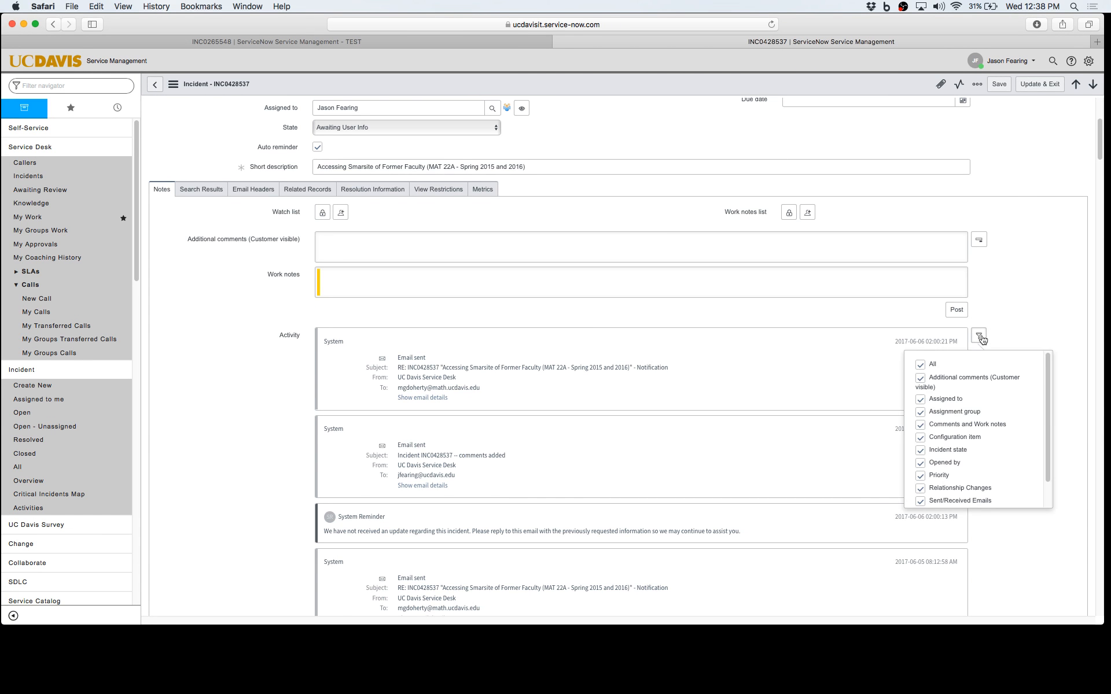
scroll(986, 402, down, 5)
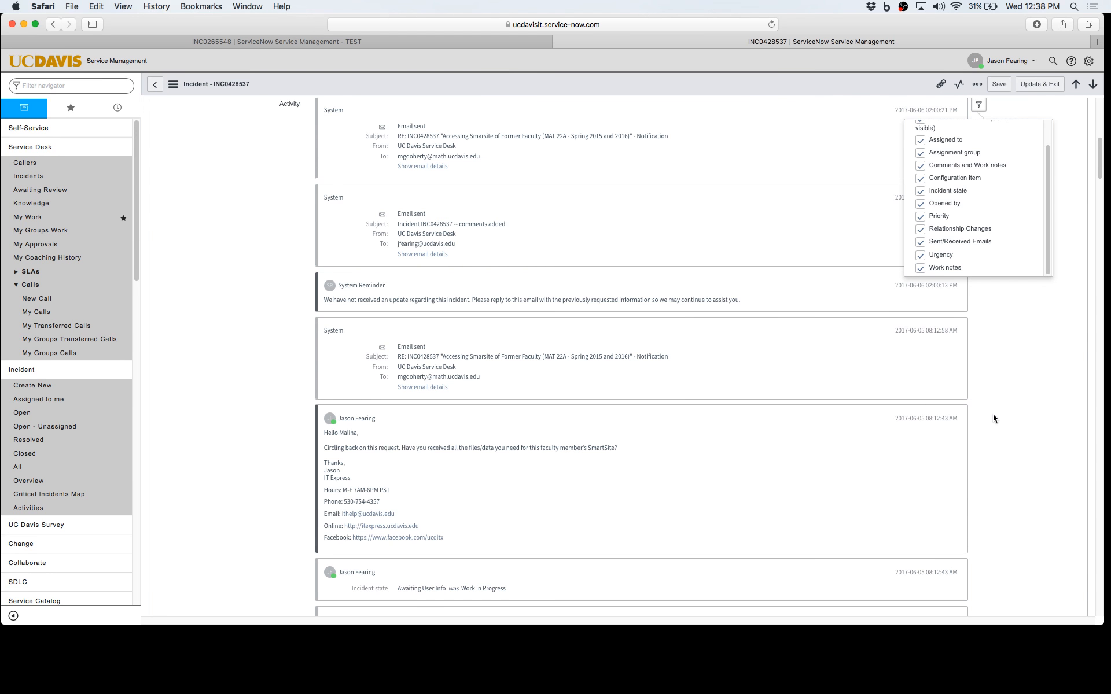
click(920, 242)
click(1043, 367)
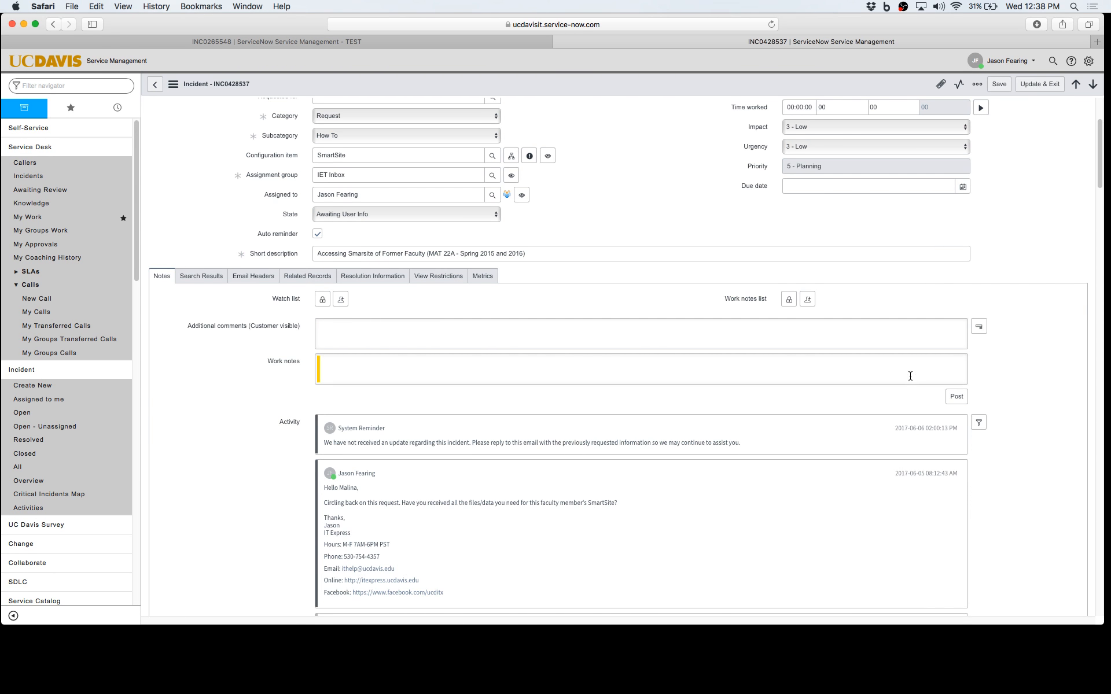
scroll(870, 384, down, 10)
scroll(868, 387, down, 15)
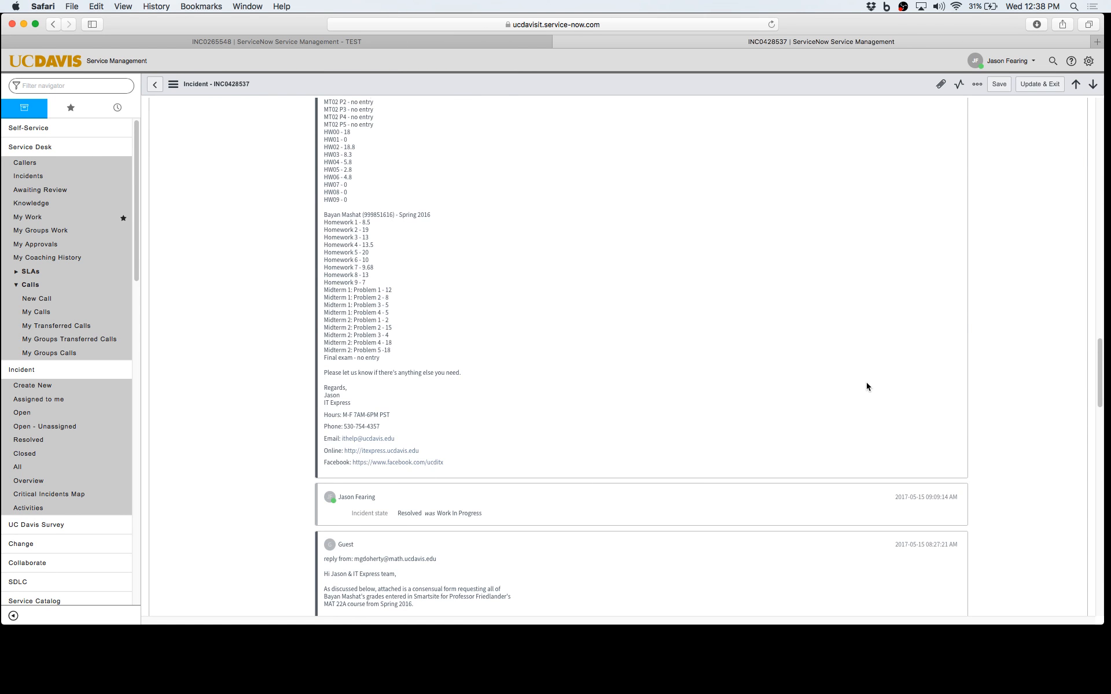
scroll(781, 389, down, 10)
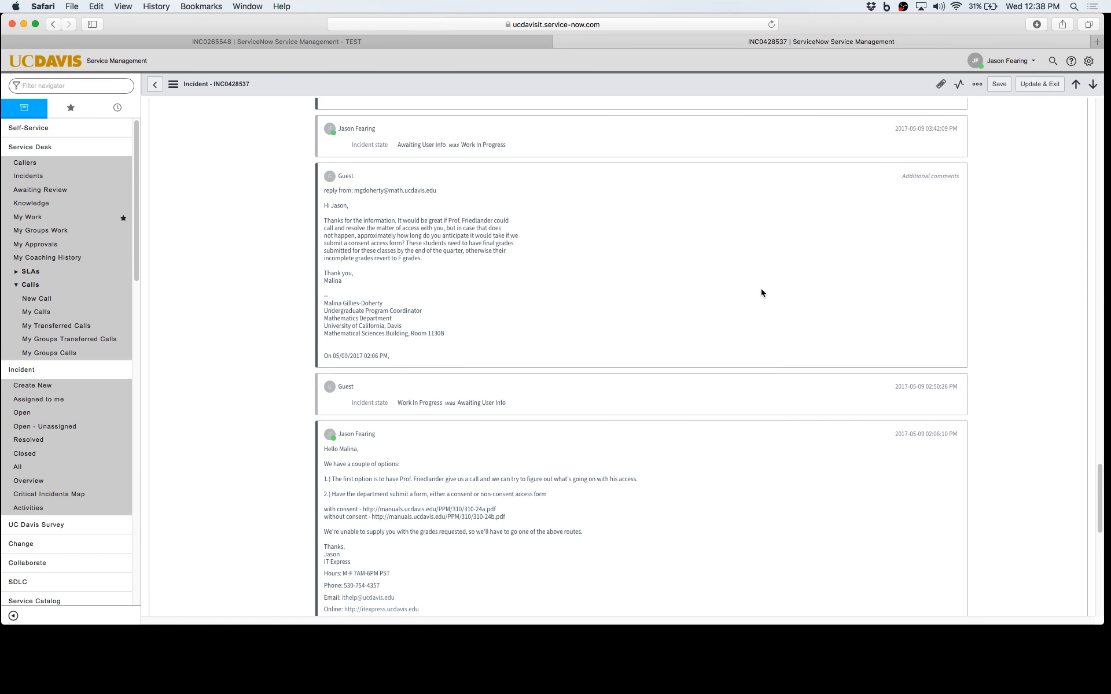
scroll(880, 315, up, 20)
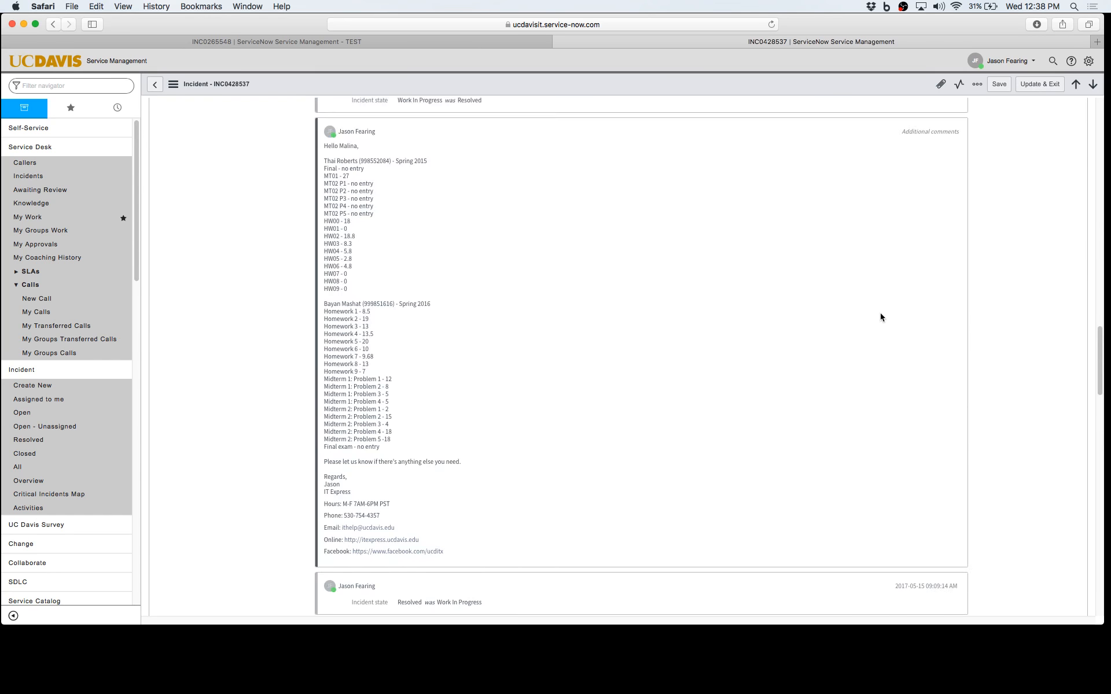
scroll(911, 343, up, 3)
scroll(978, 386, down, 8)
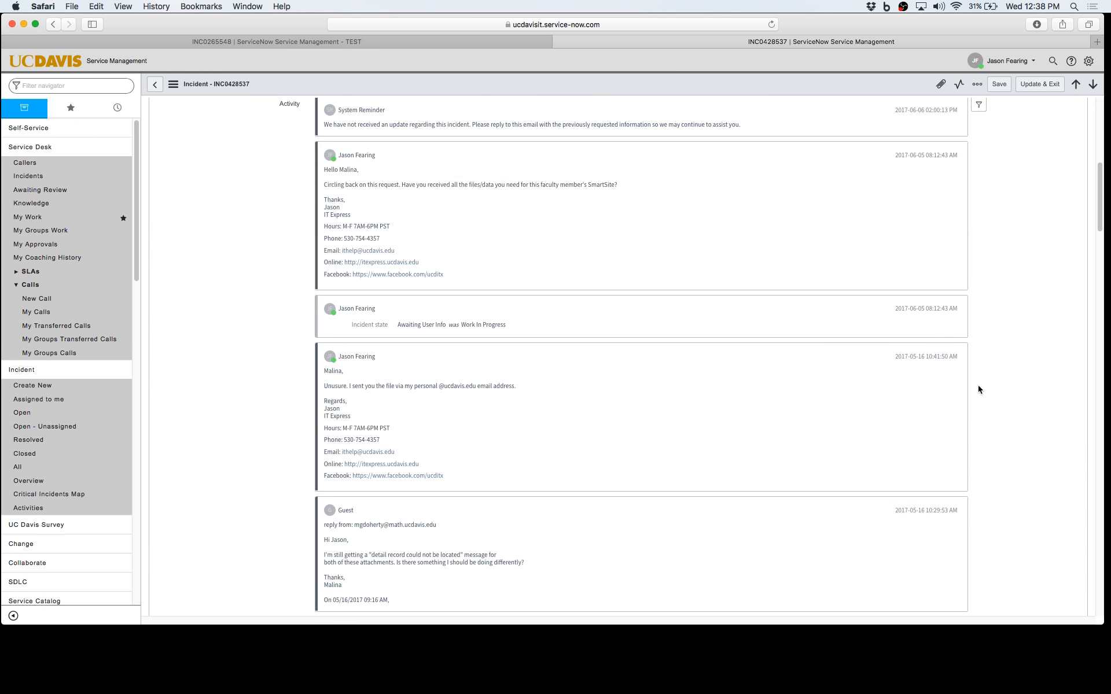
scroll(998, 304, up, 4)
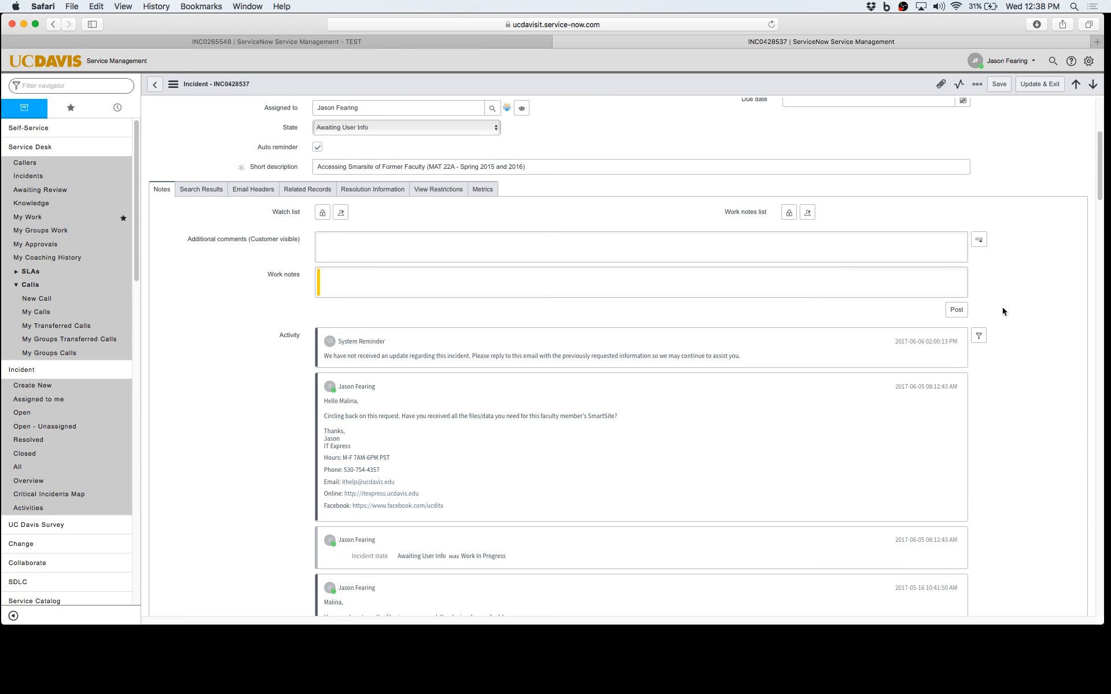
click(978, 337)
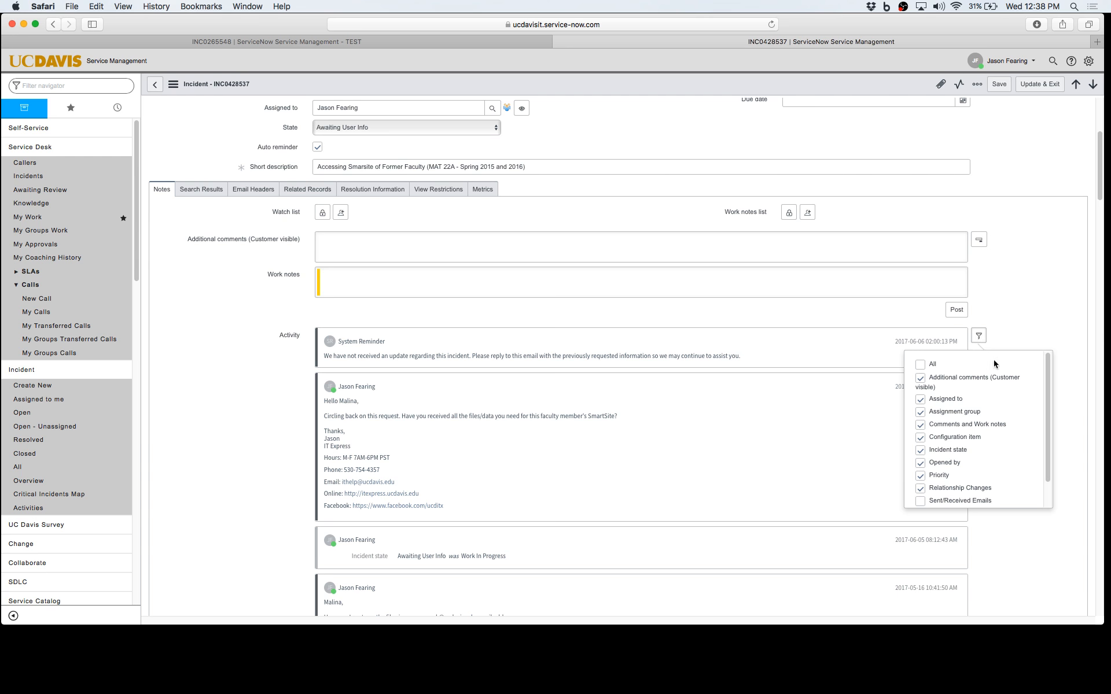
In the Activity filter, switch all types off and try showing only work notes.
click(919, 365)
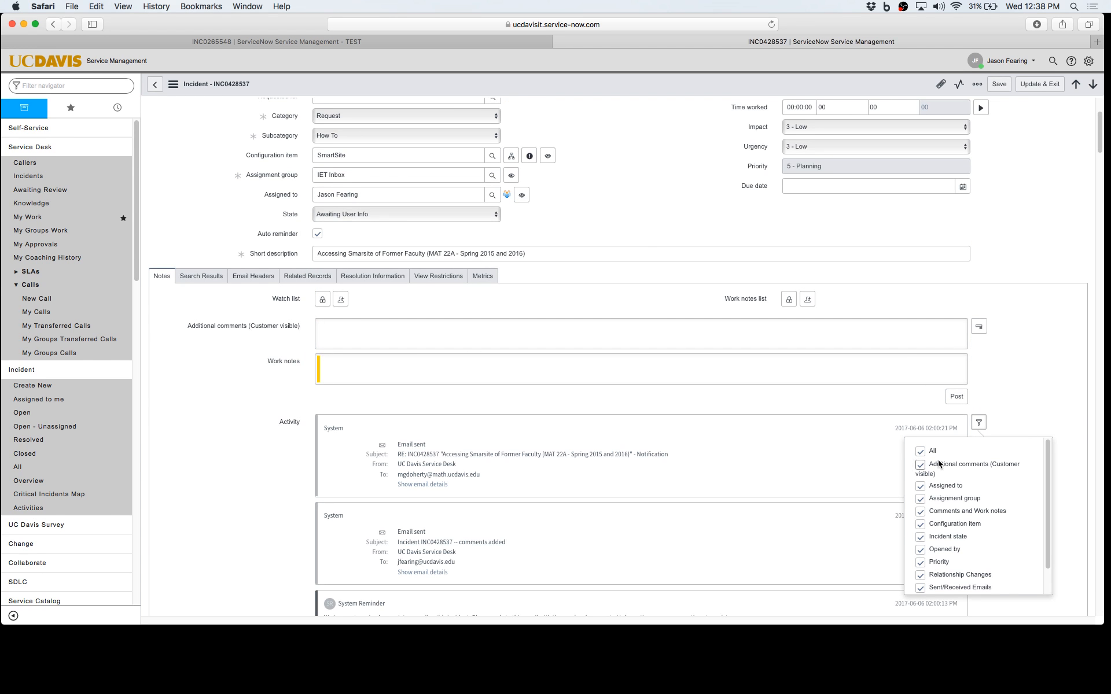
click(921, 452)
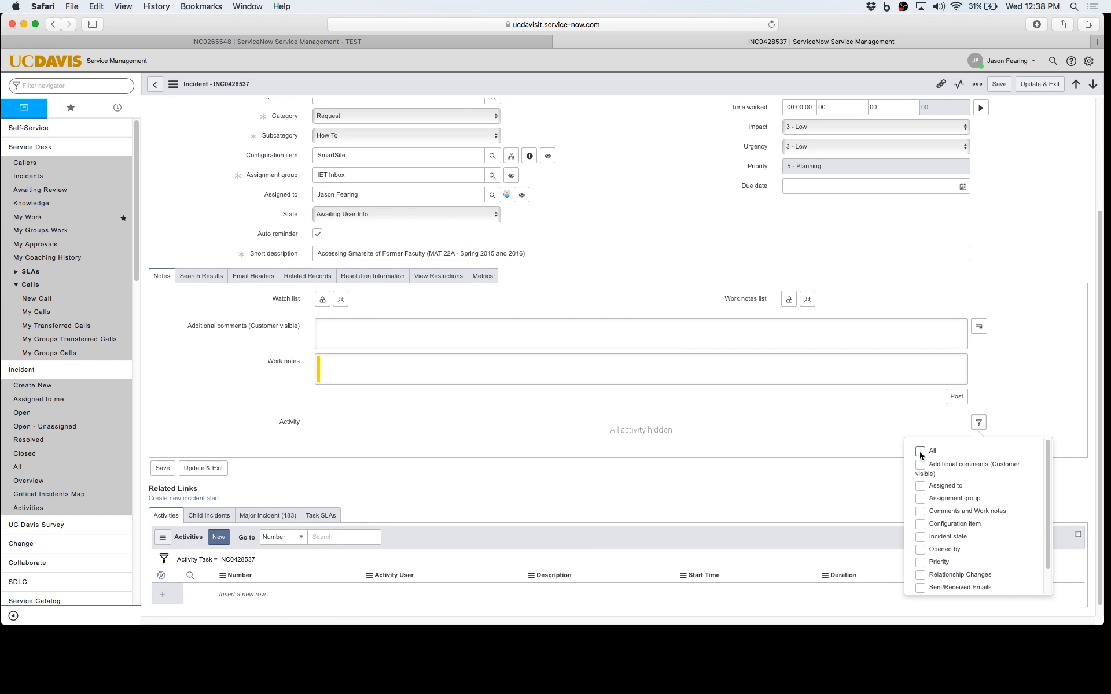
scroll(975, 464, down, 2)
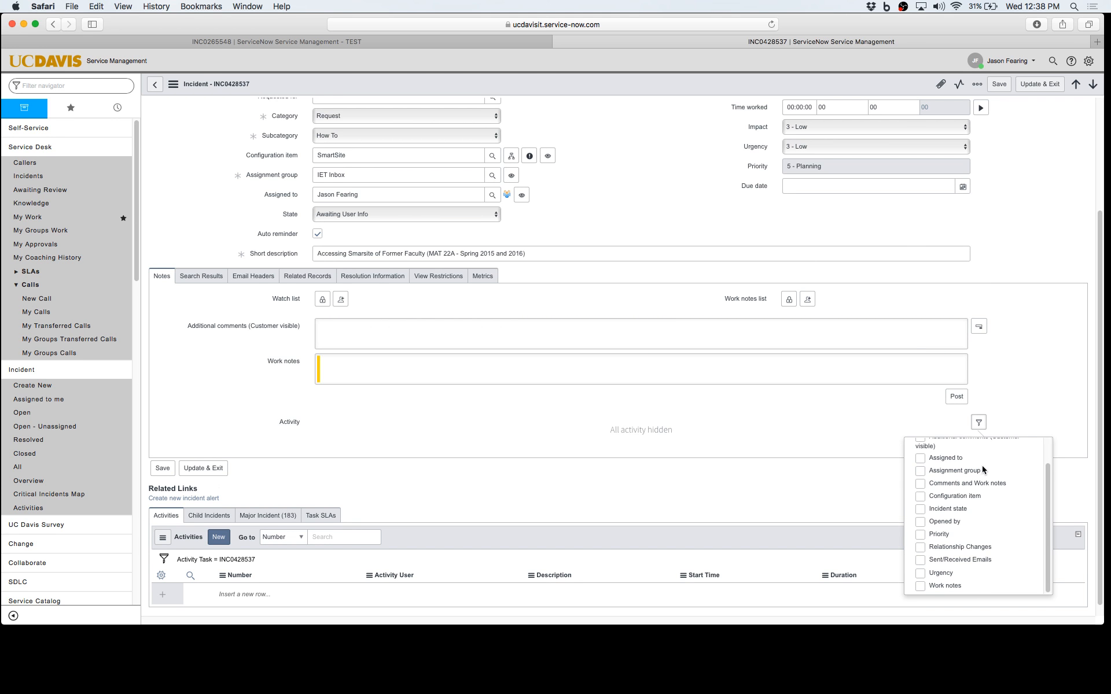
click(919, 586)
click(919, 586)
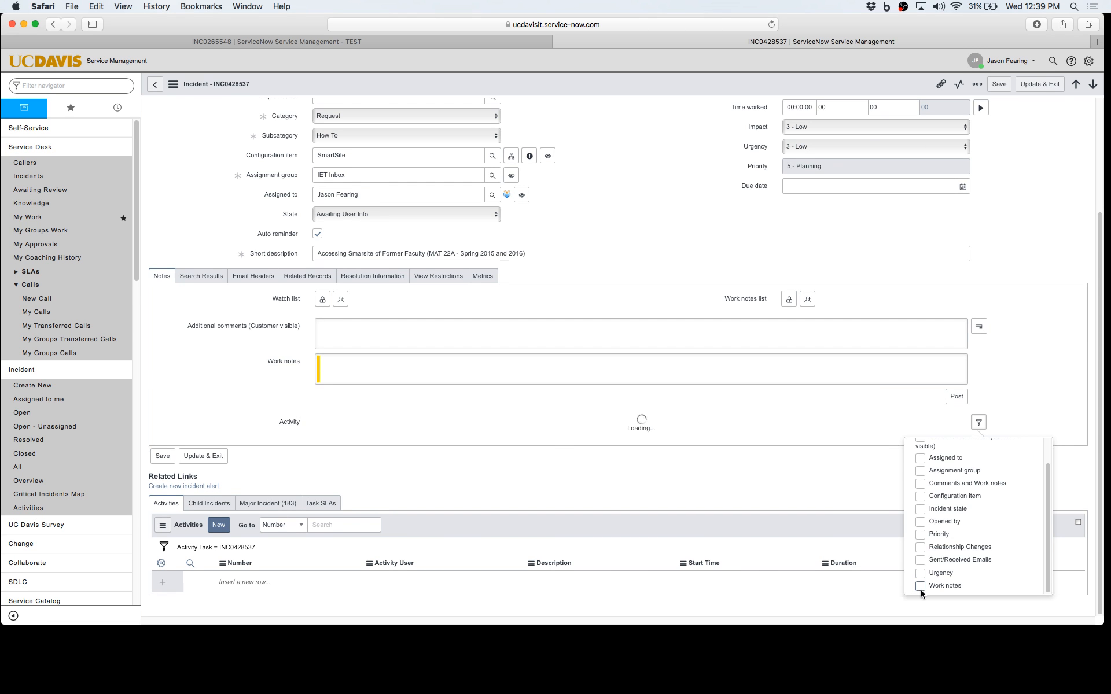
Try the incident state and configuration item filters, then re-enable all activity types.
click(920, 509)
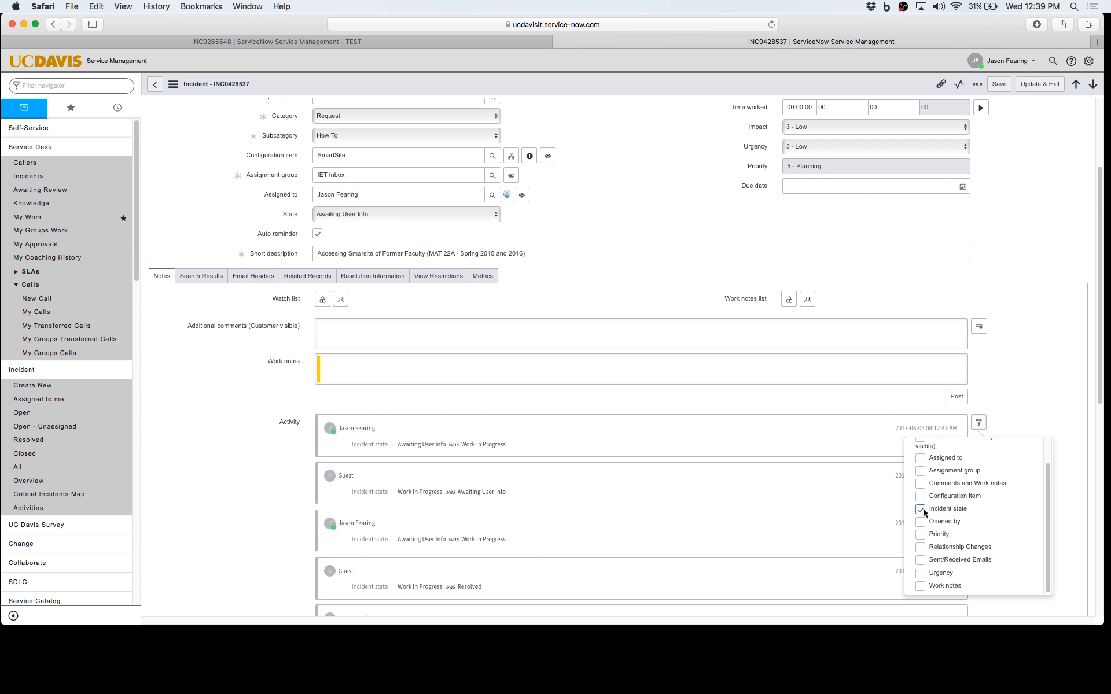
click(920, 510)
click(920, 496)
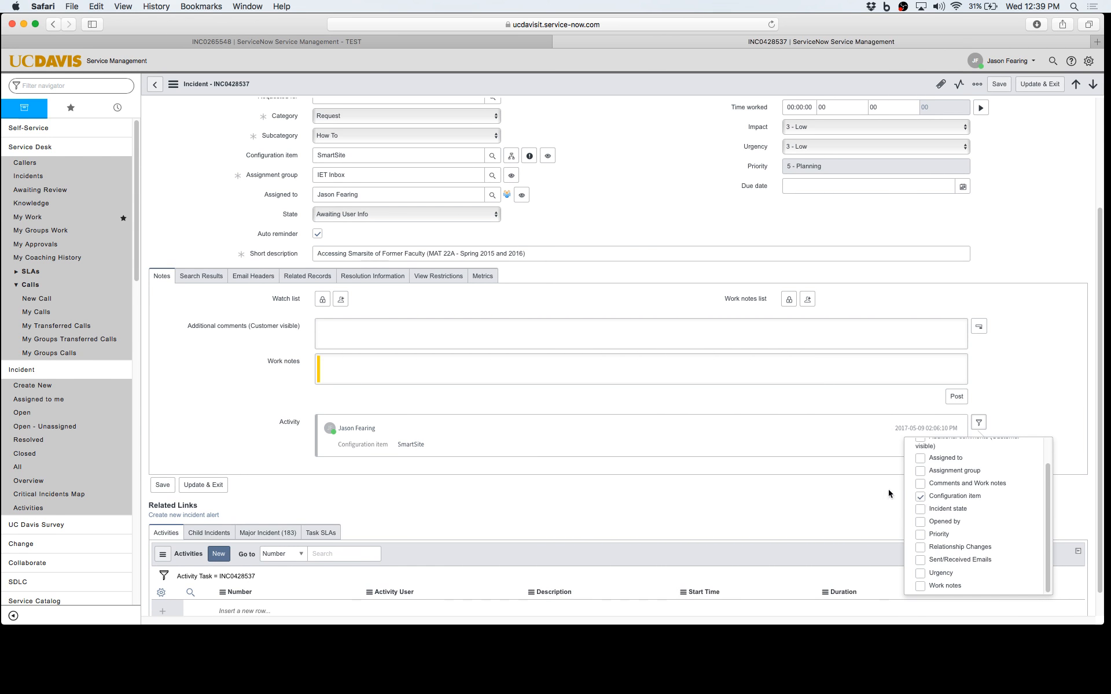
click(920, 496)
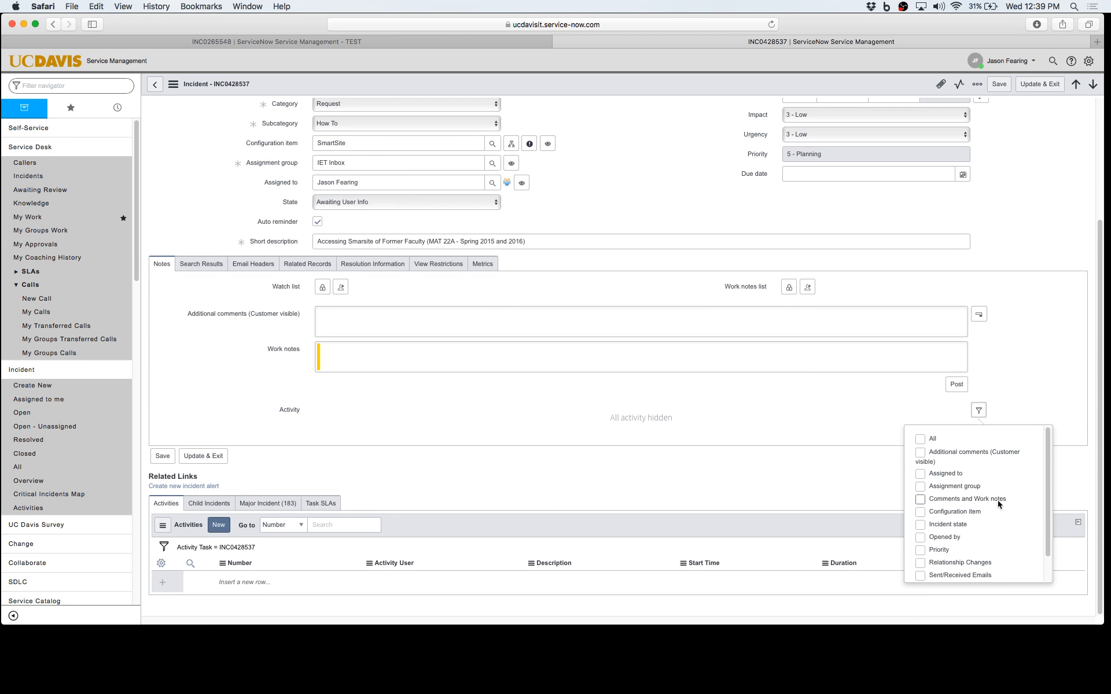
click(920, 440)
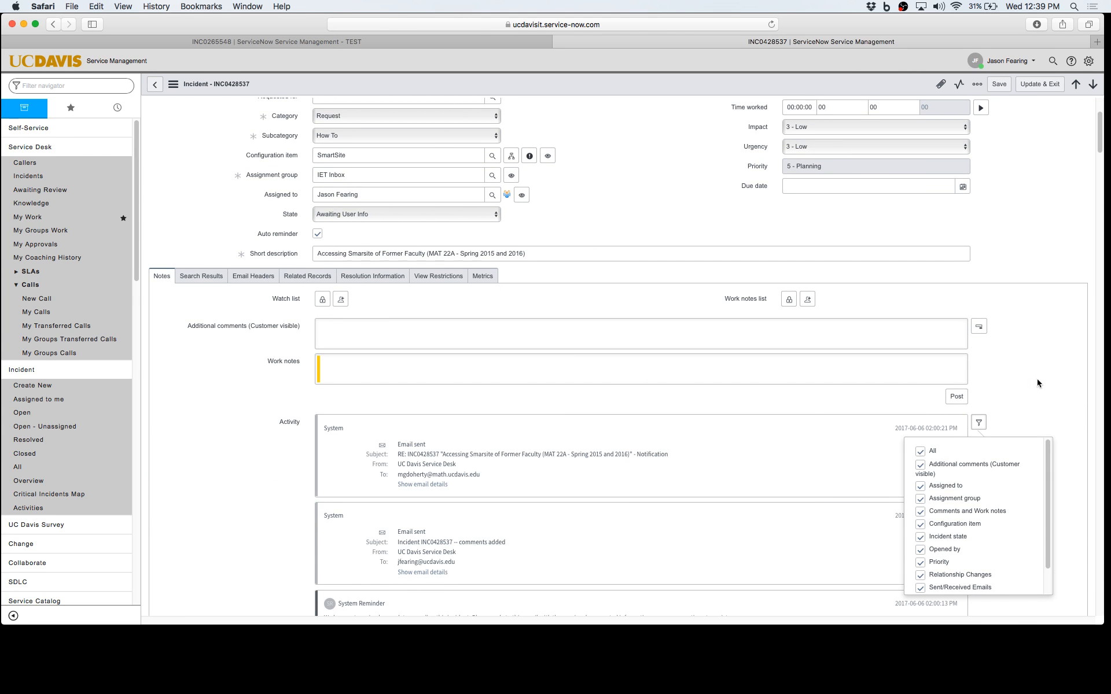
click(980, 424)
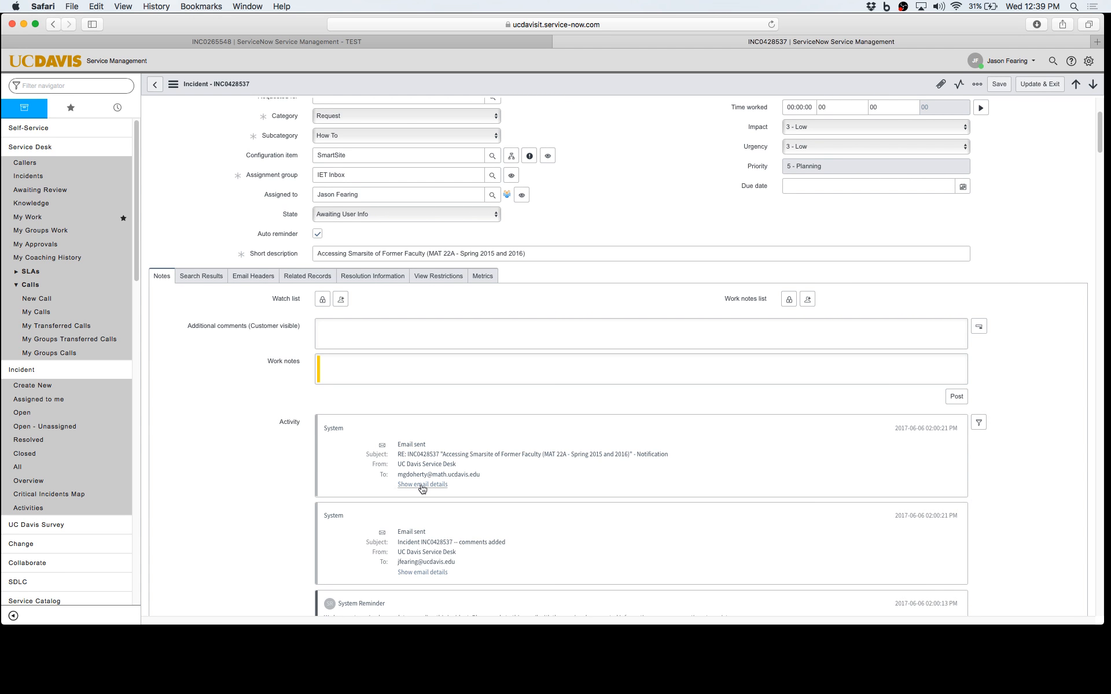
mouse_move(655, 613)
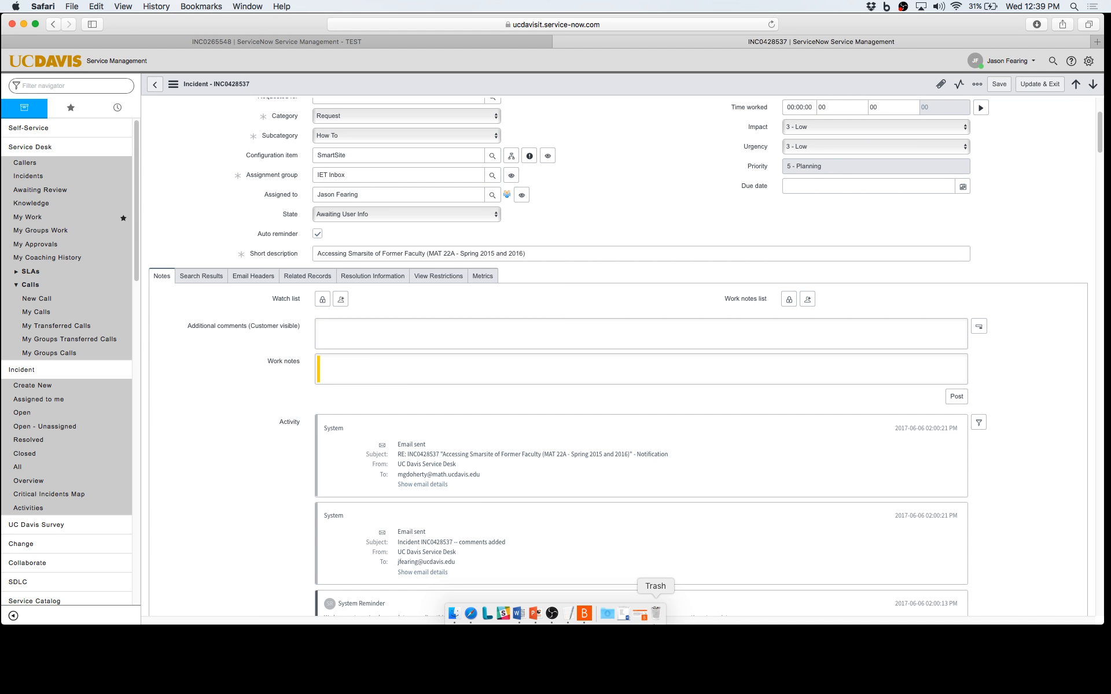
Switch to the TEST tab for INC0265548 and look over its form and activity notes.
scroll(860, 240, up, 3)
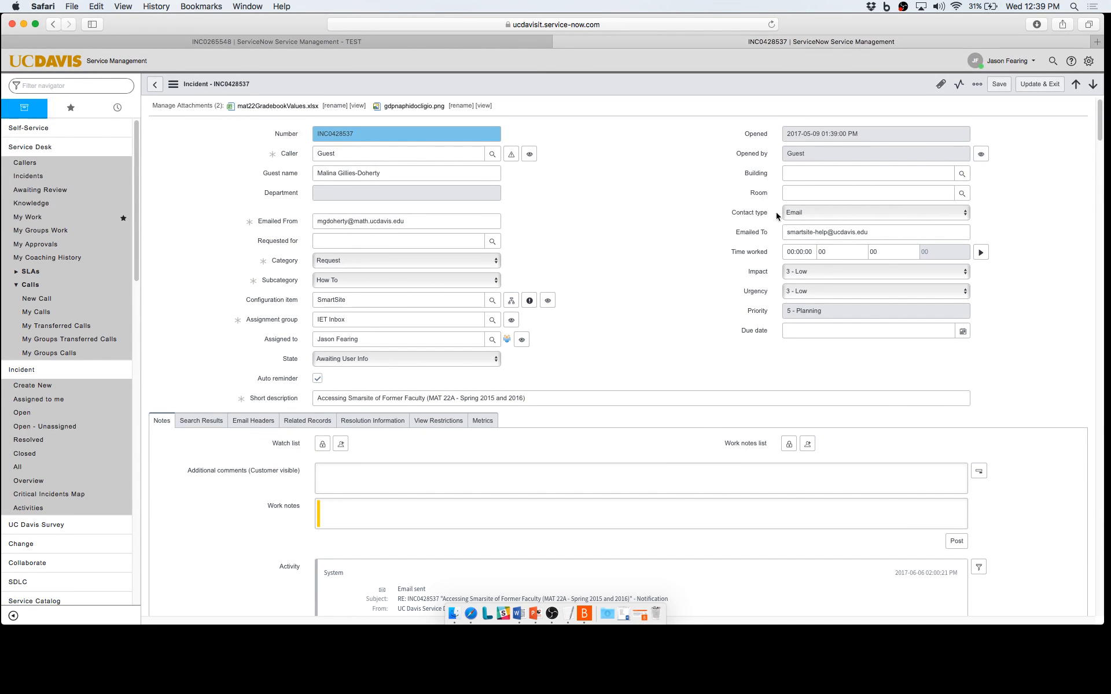
click(336, 42)
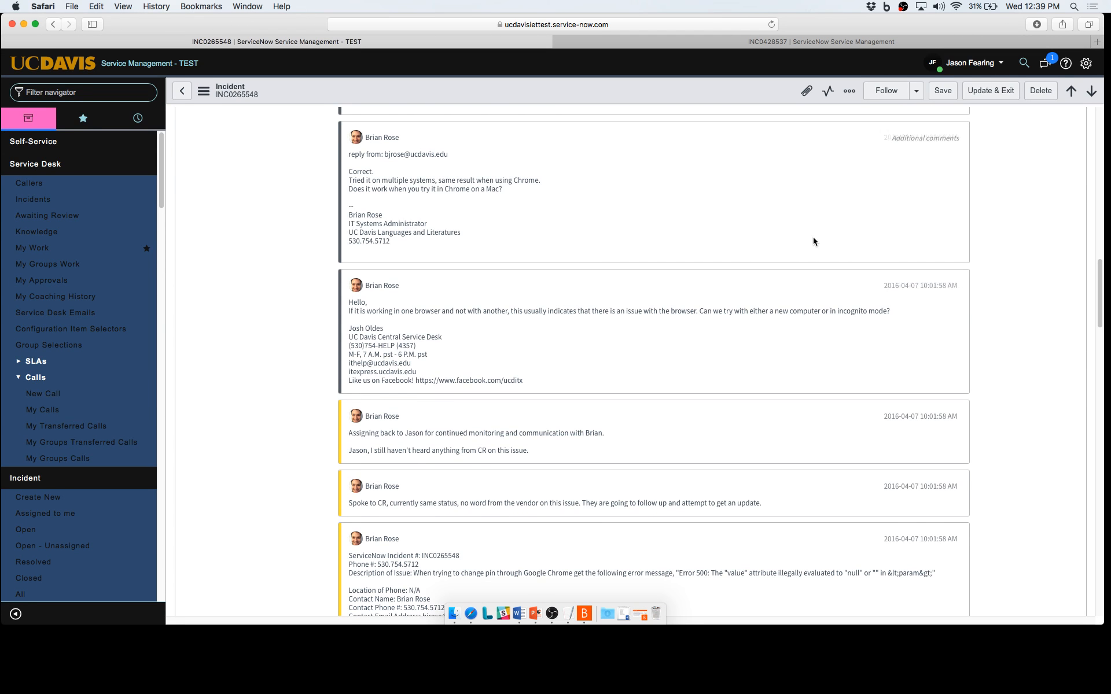
scroll(918, 246, up, 20)
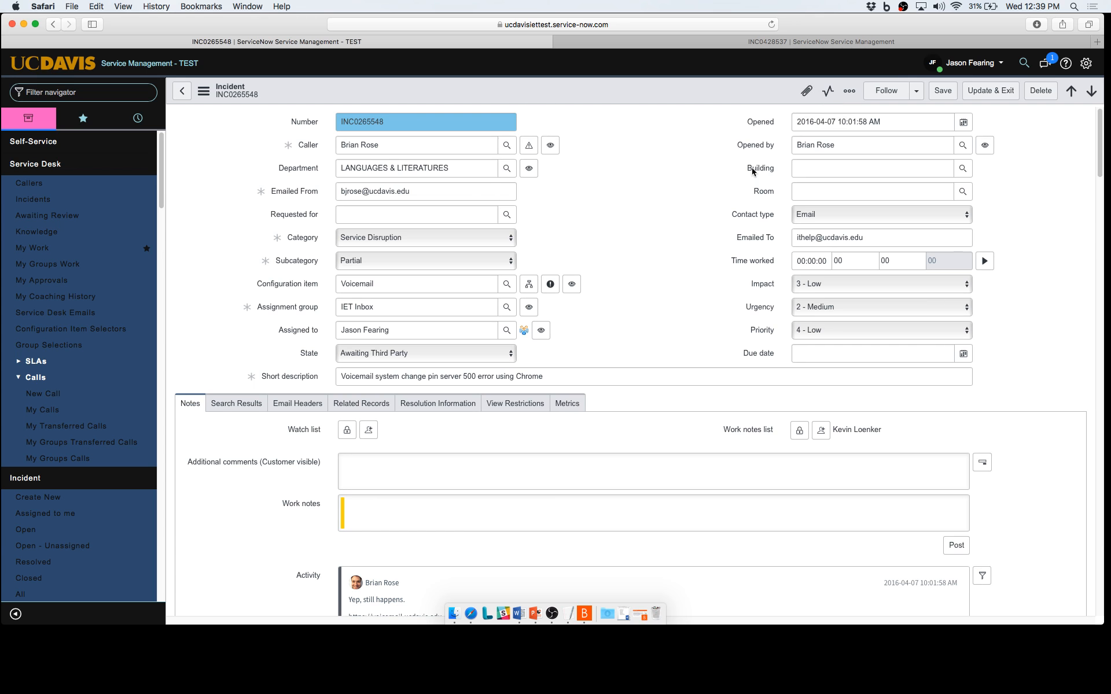
scroll(752, 171, down, 20)
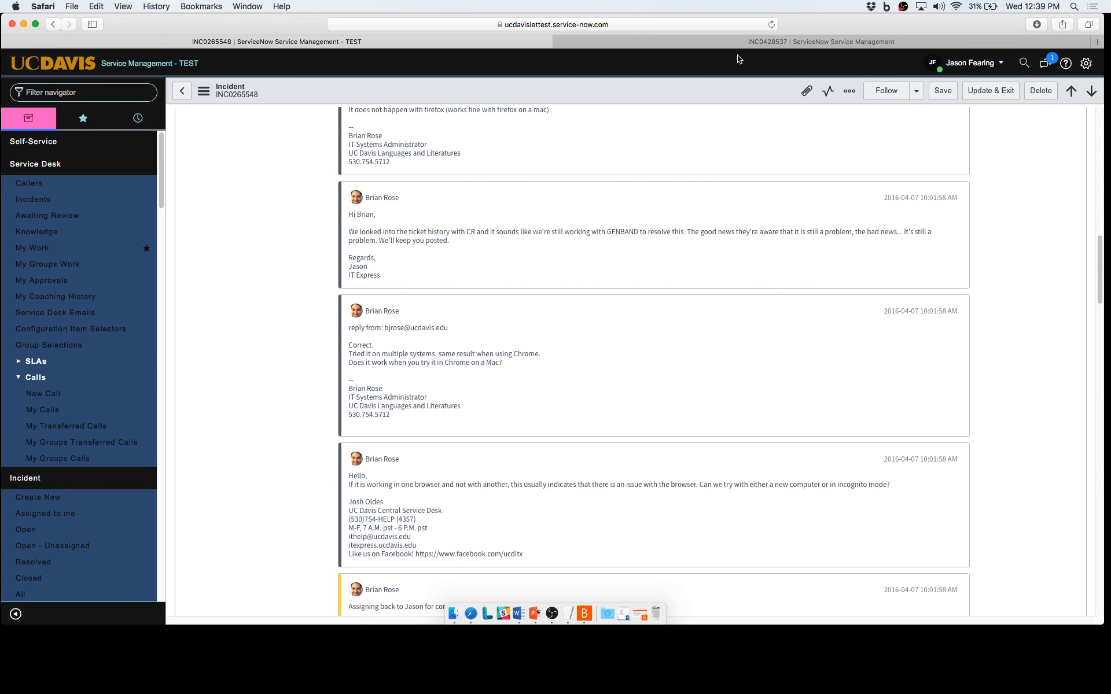
scroll(730, 177, down, 8)
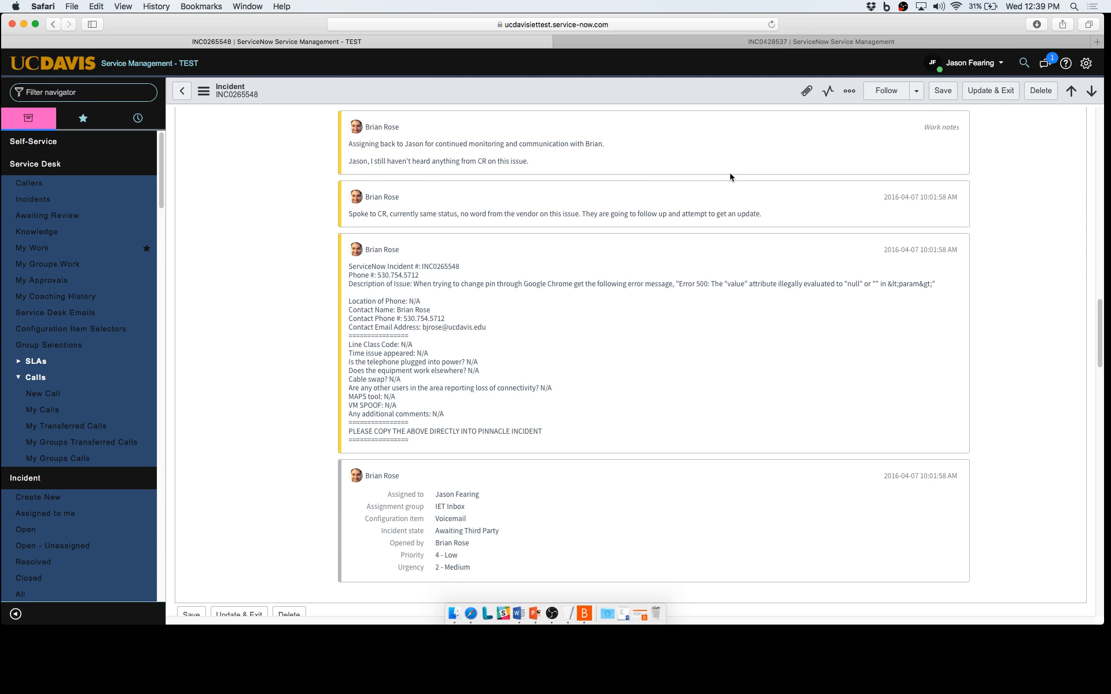
scroll(730, 177, up, 20)
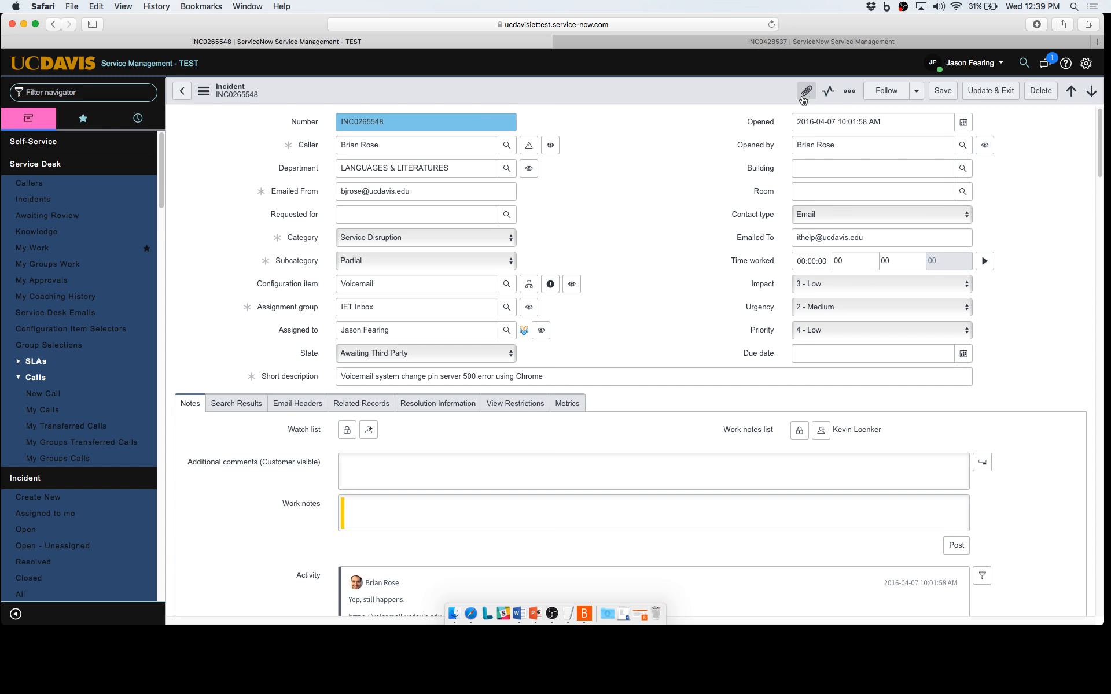
Attach test.zip from the Desktop to incident INC0265548.
click(803, 99)
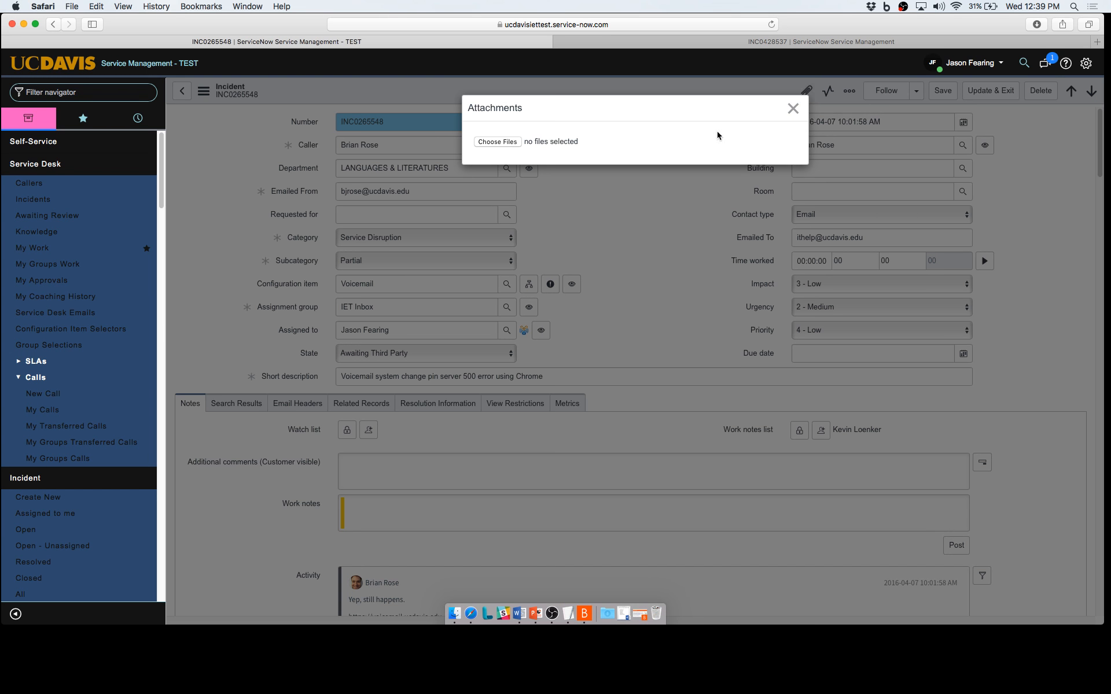
click(497, 142)
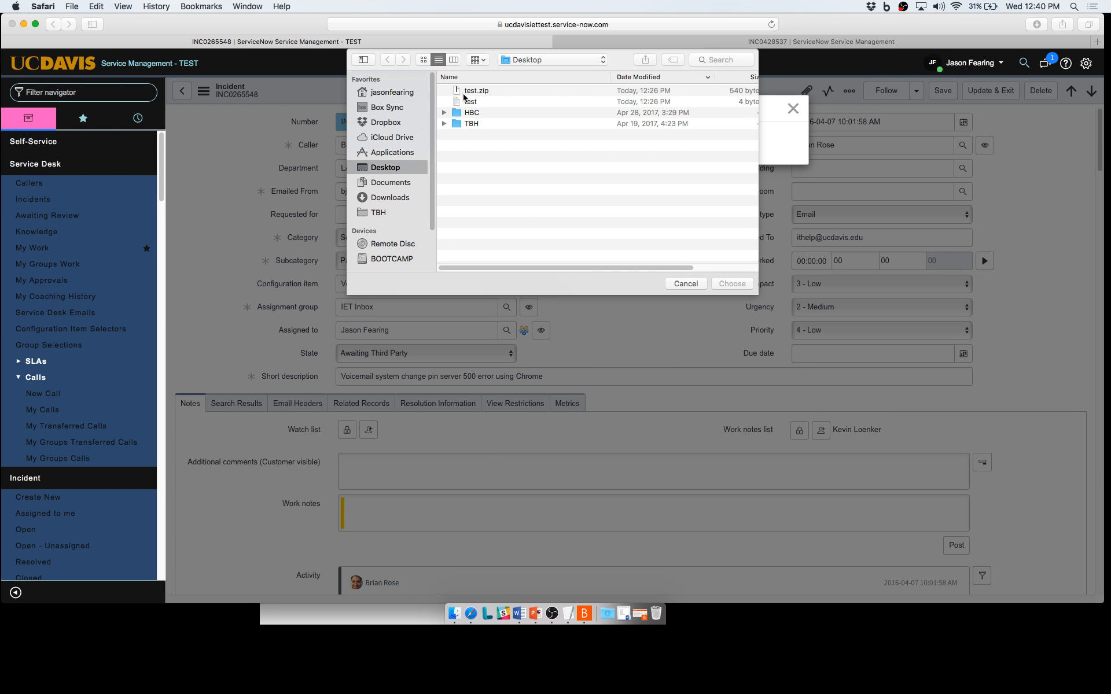
click(489, 93)
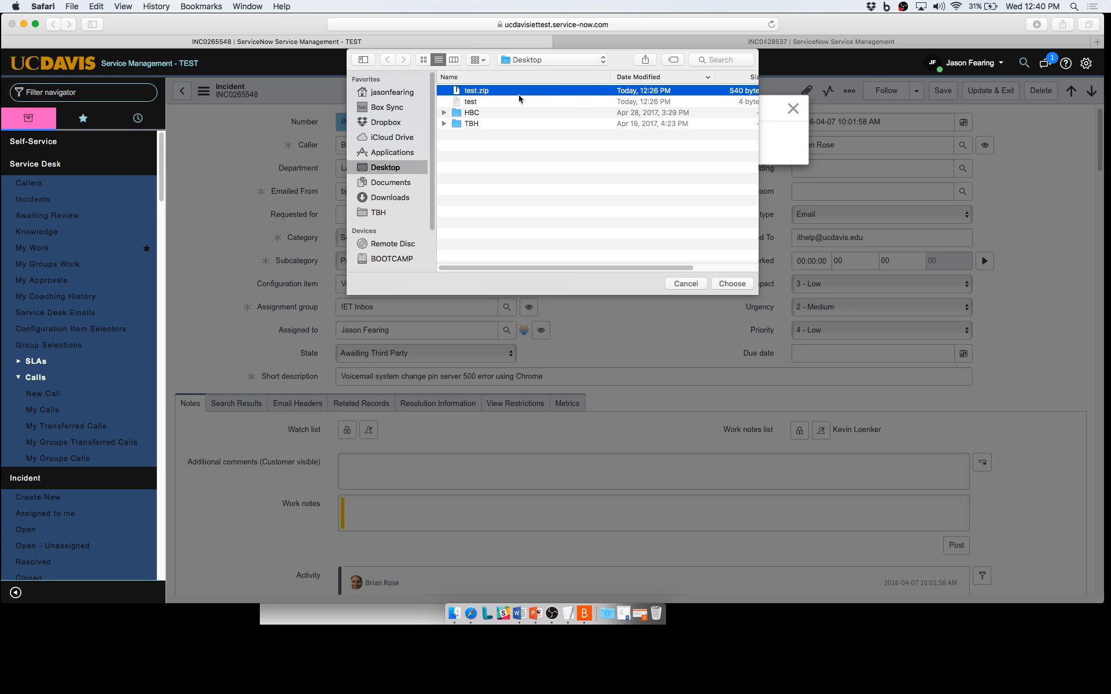
click(742, 284)
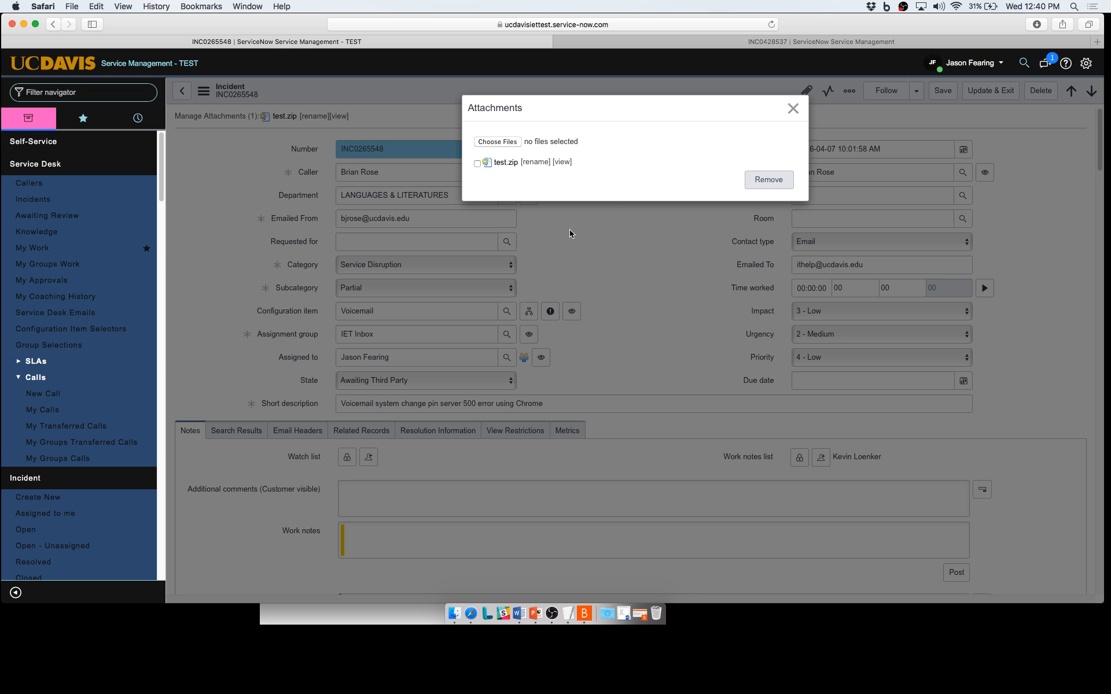
Remove test.zip from the incident and close the Attachments window.
click(478, 165)
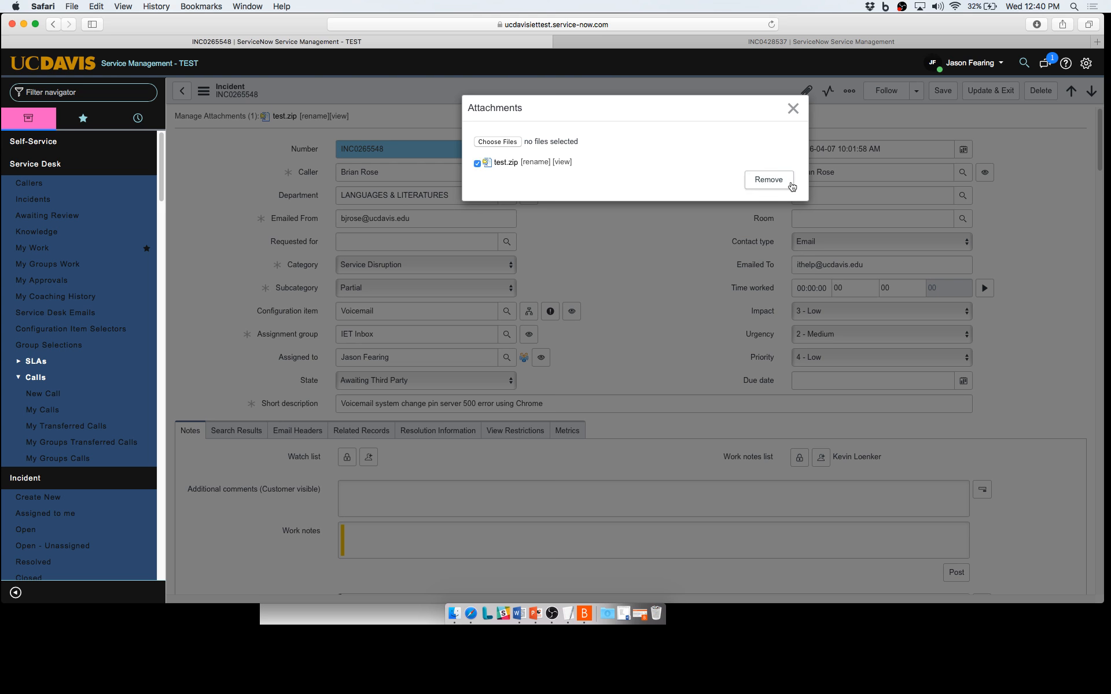
click(784, 184)
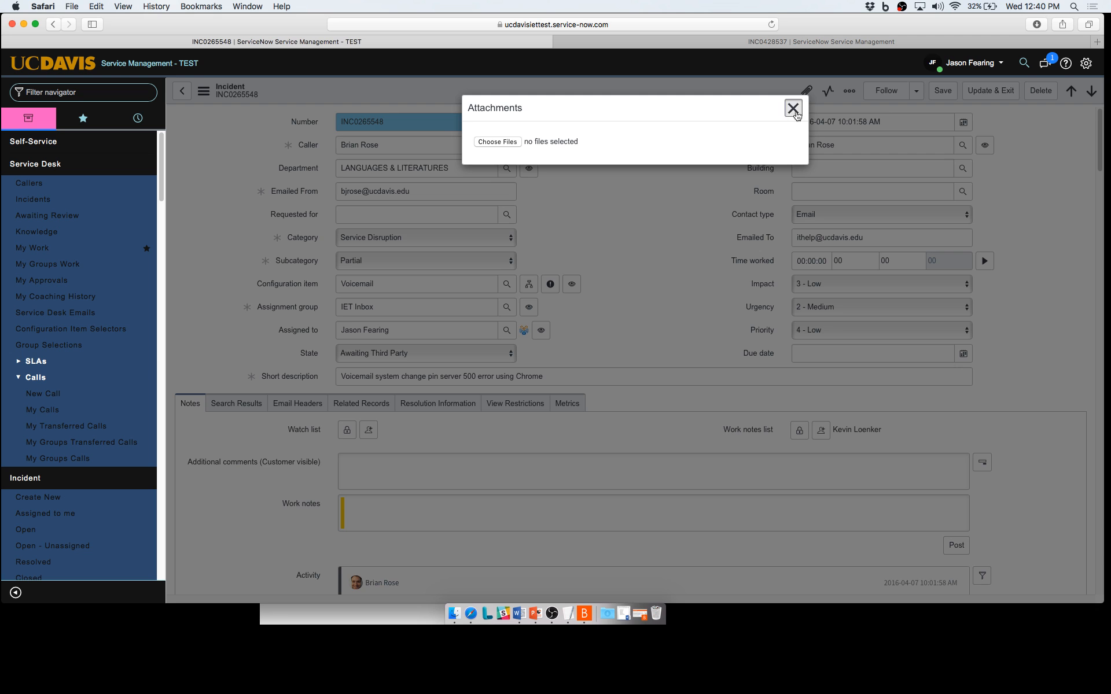
click(795, 112)
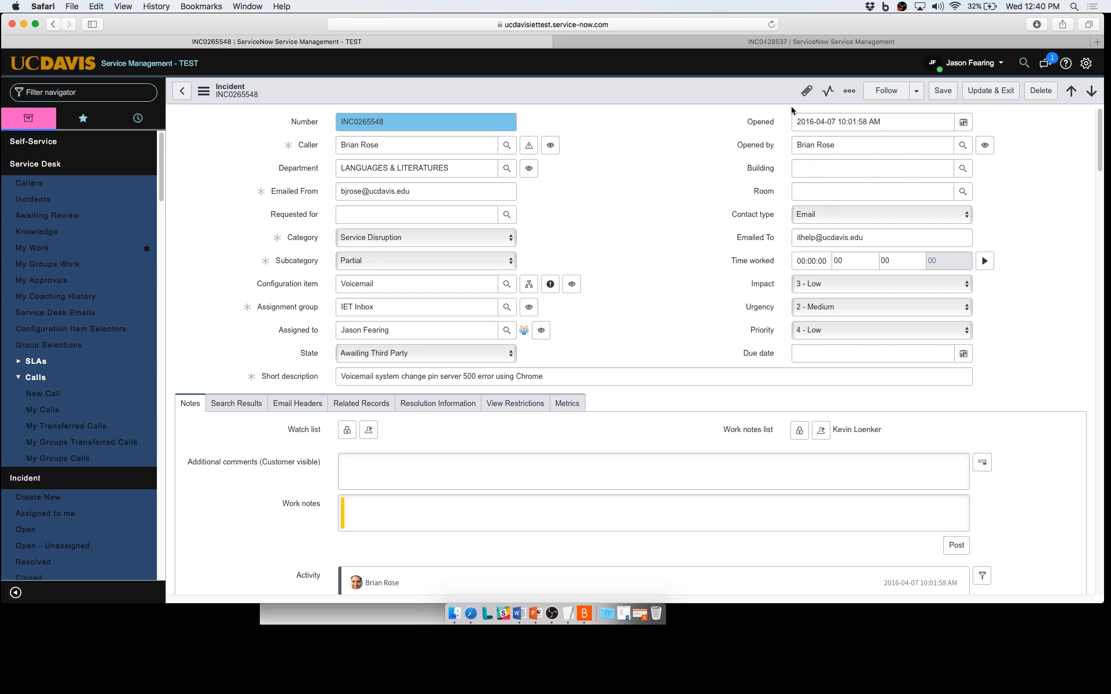
View the Attachments upload window for INC0265548 and close it.
click(806, 93)
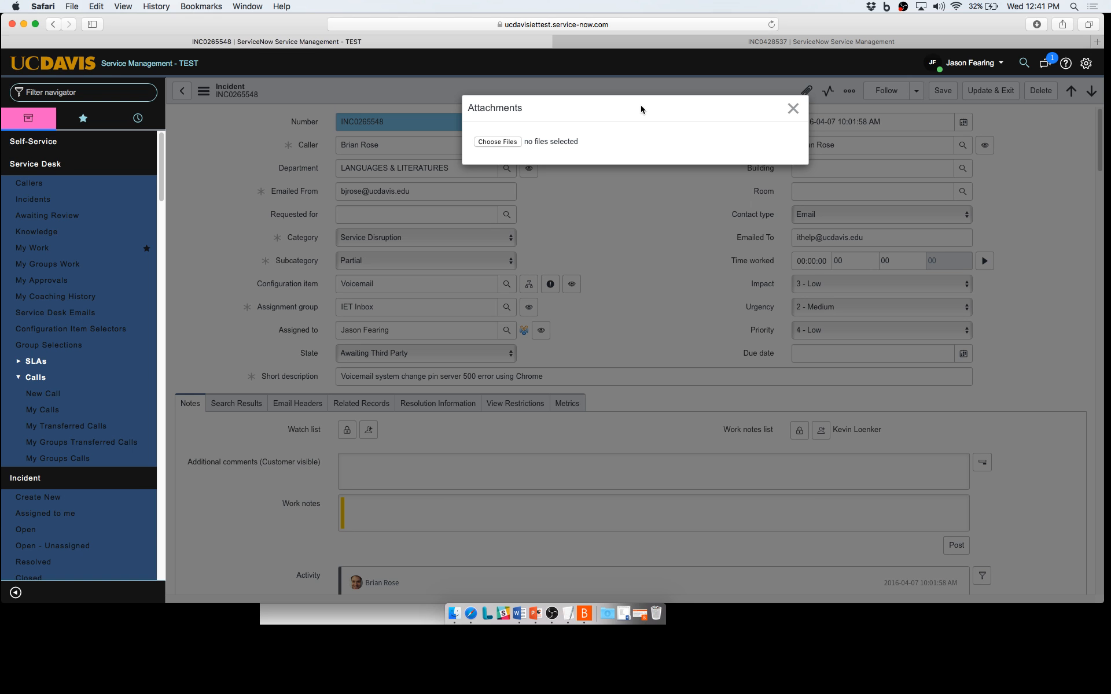
click(793, 108)
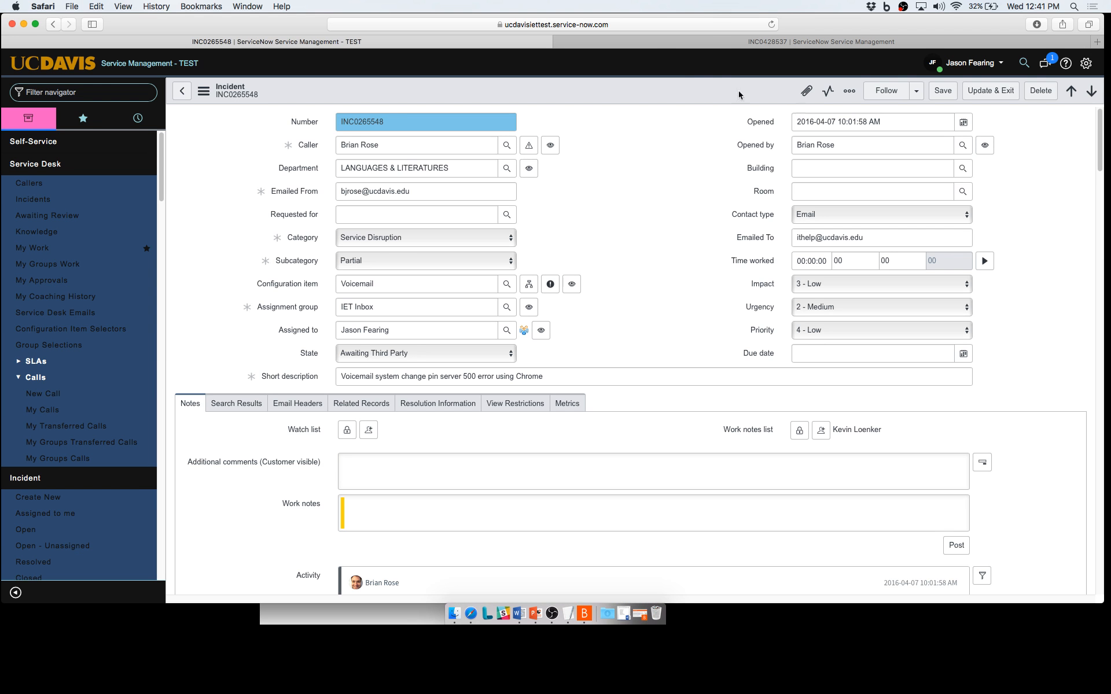
scroll(715, 131, down, 5)
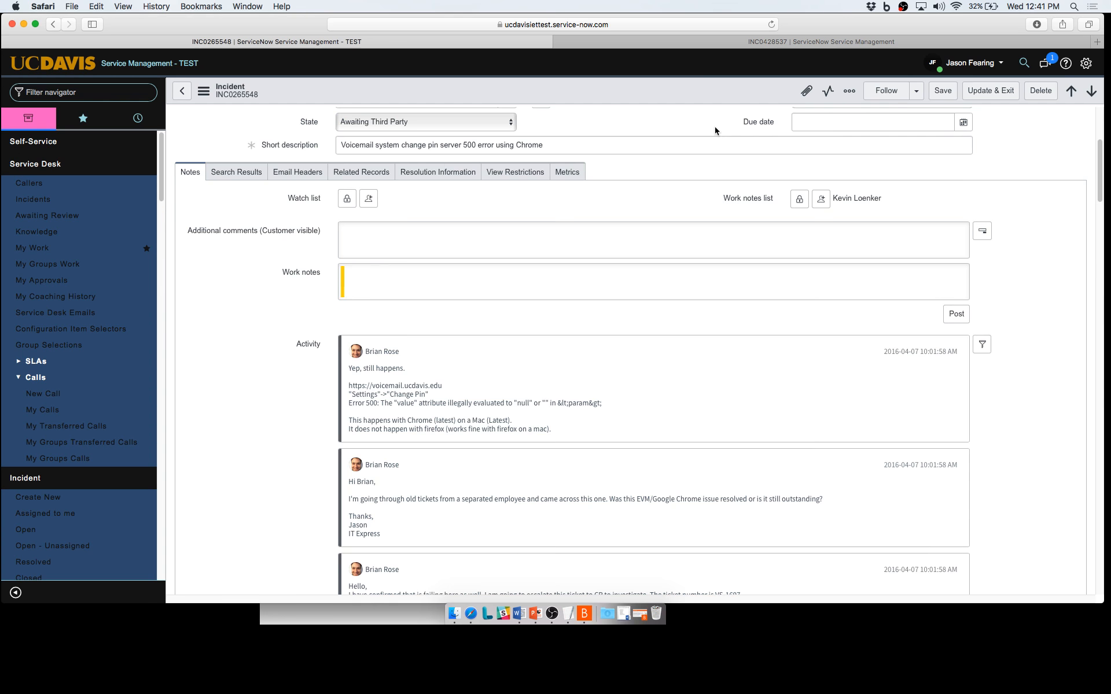
scroll(715, 131, up, 5)
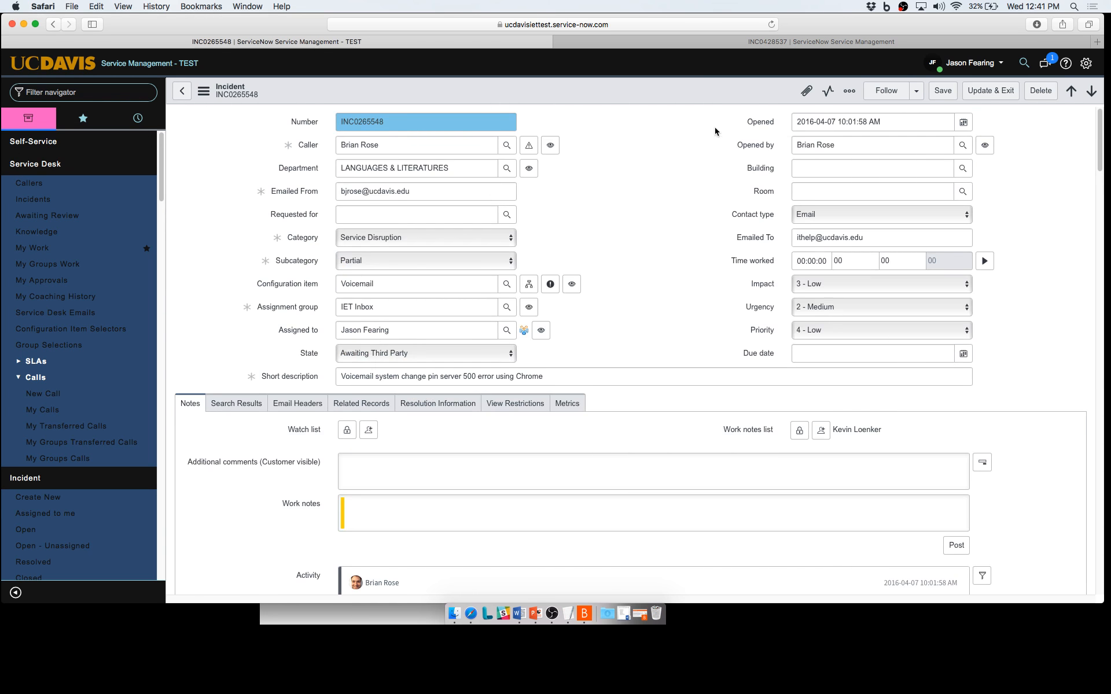
Reopen and close the Attachments window, then show the incident's Related Records tab.
click(803, 91)
click(793, 109)
click(384, 407)
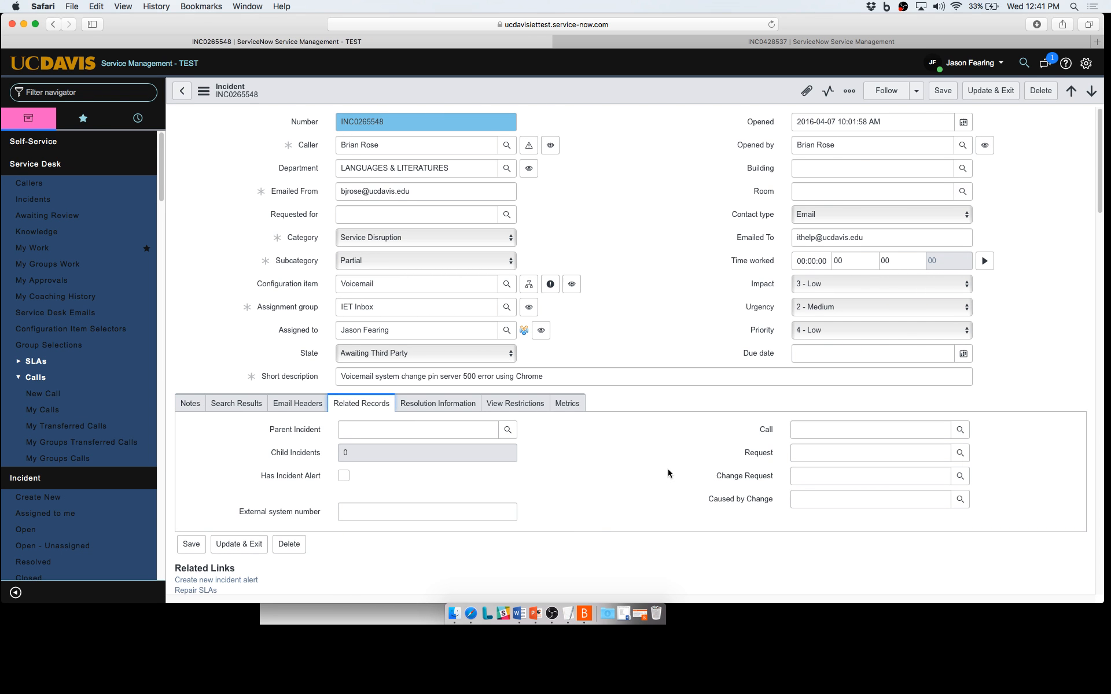
Point out the Parent Incident, Child Incidents, Request, Change Request and External system number fields.
click(382, 429)
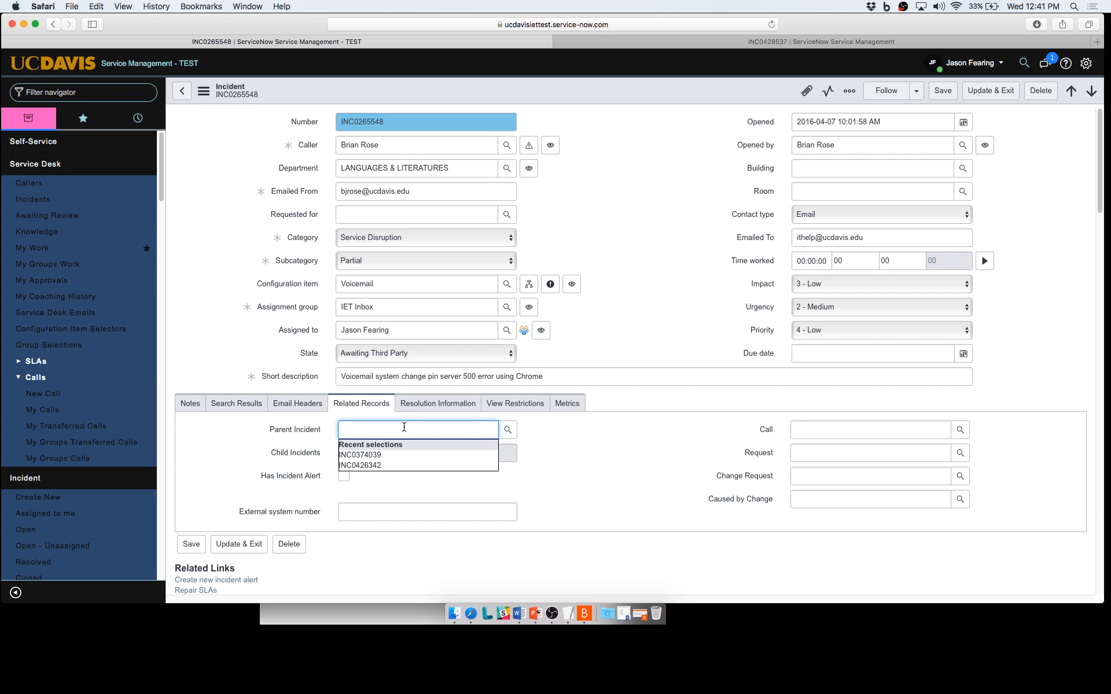
click(635, 453)
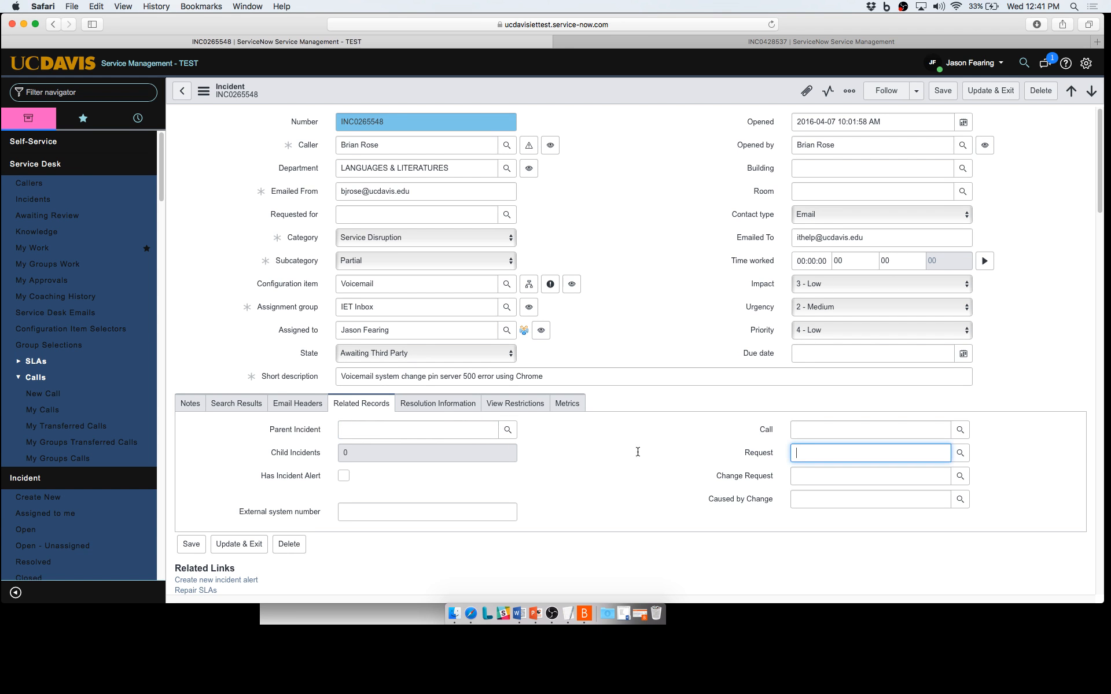
click(331, 453)
click(386, 450)
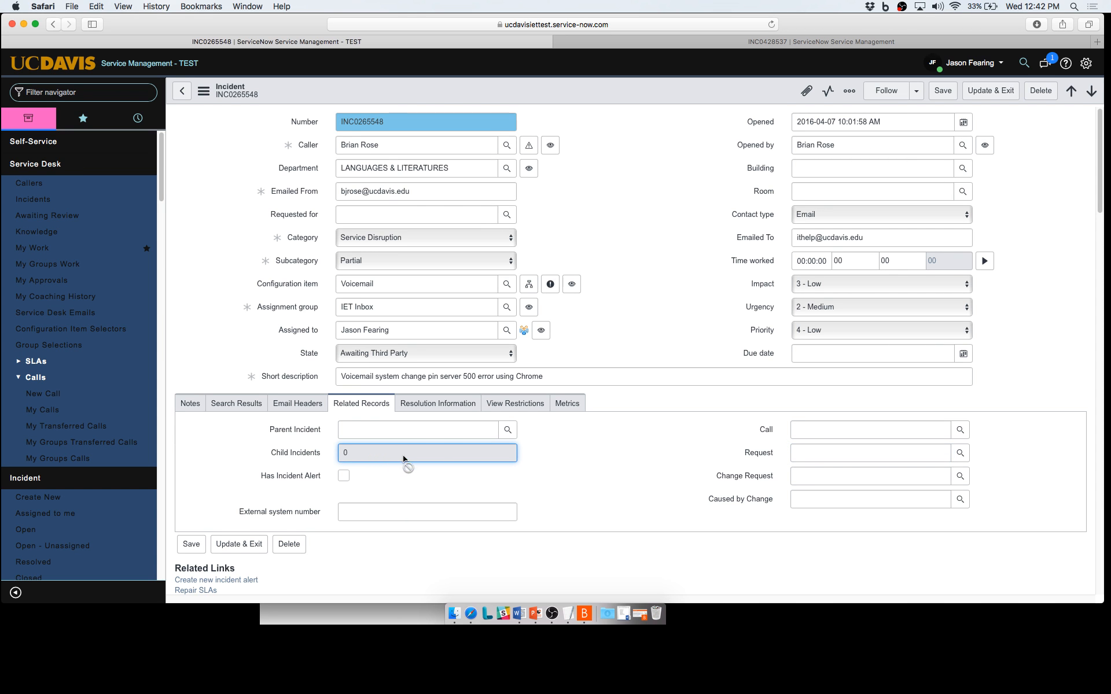
click(637, 475)
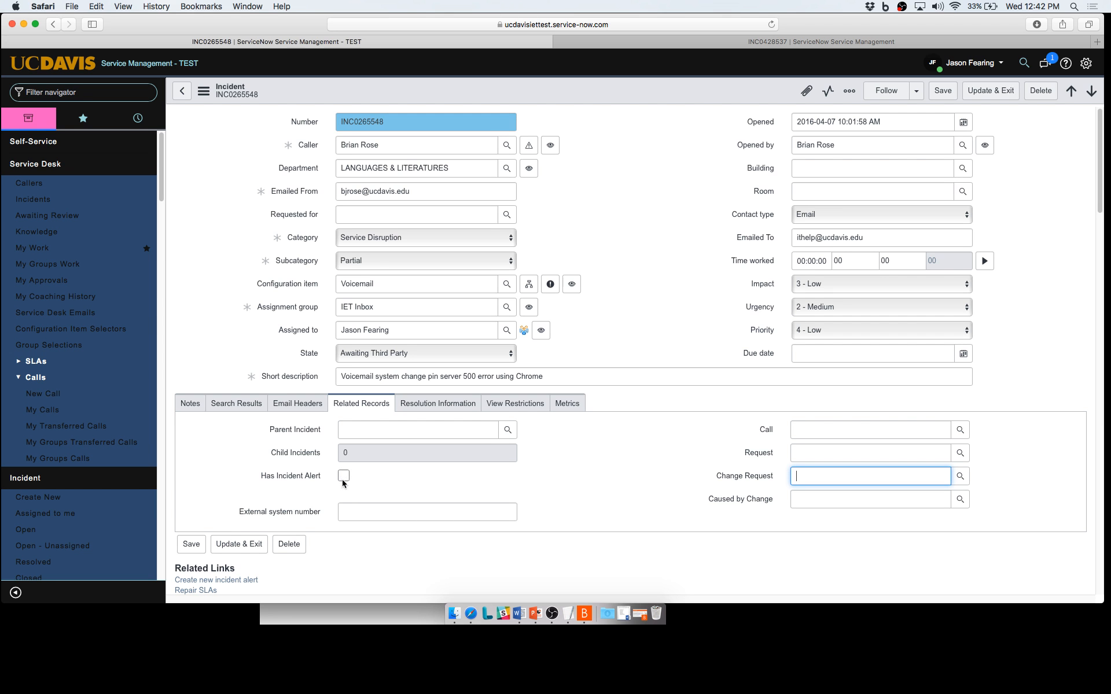
click(382, 516)
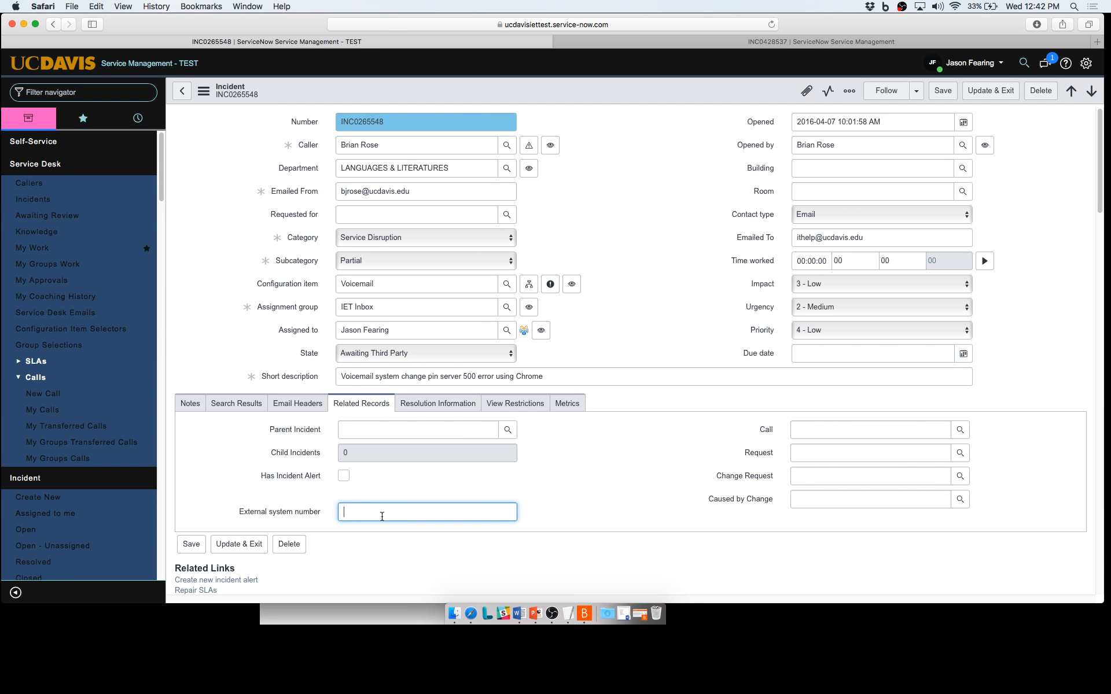
Point out the Call, Request, Change Request and Caused by Change fields.
click(882, 426)
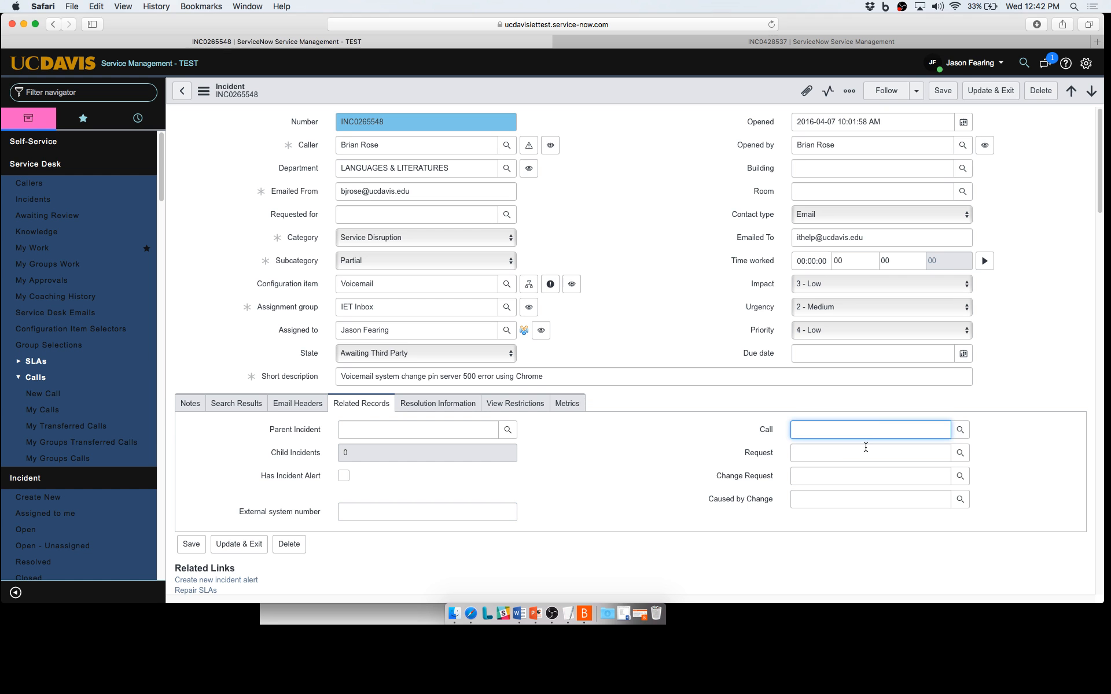
click(851, 457)
click(823, 483)
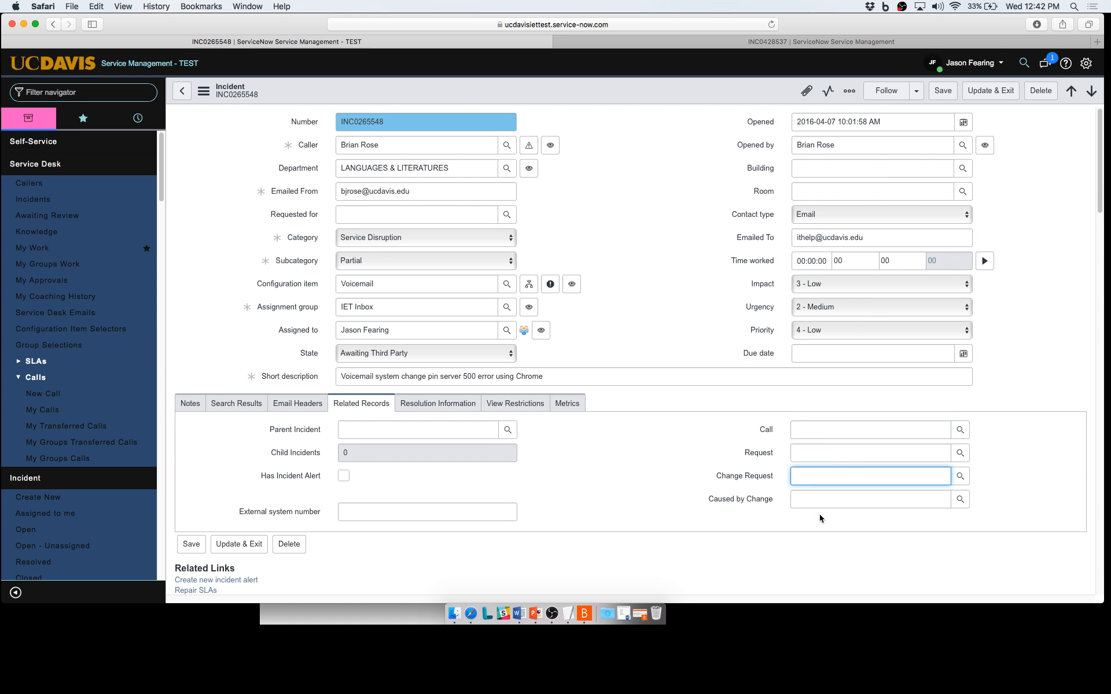
click(821, 502)
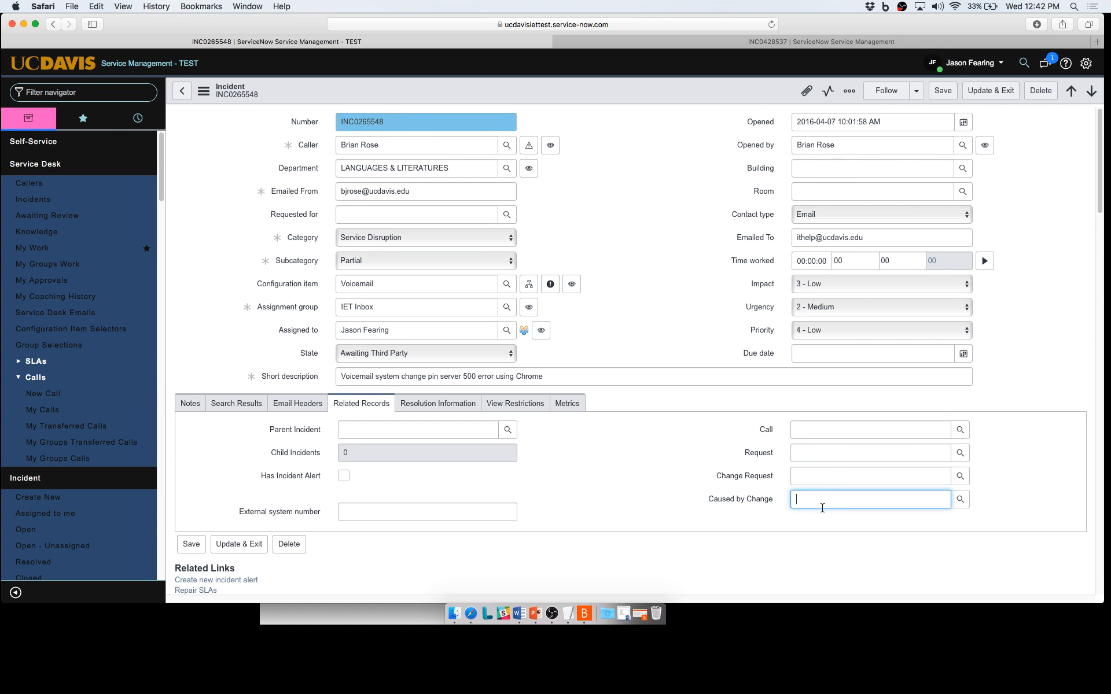
click(588, 486)
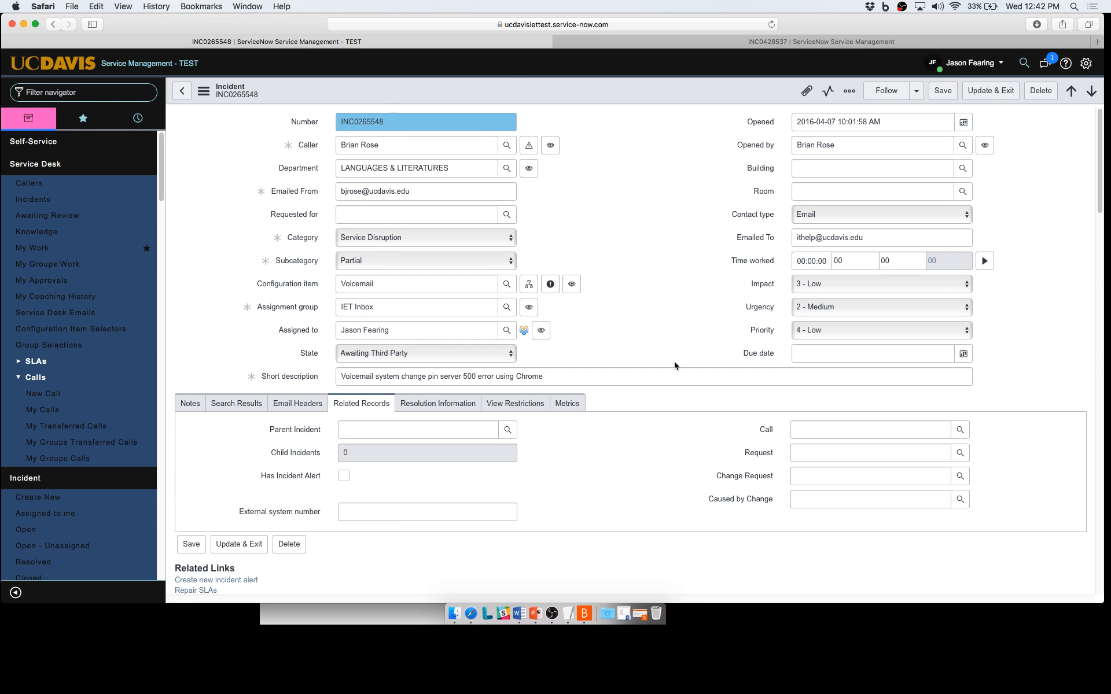
click(669, 334)
click(851, 94)
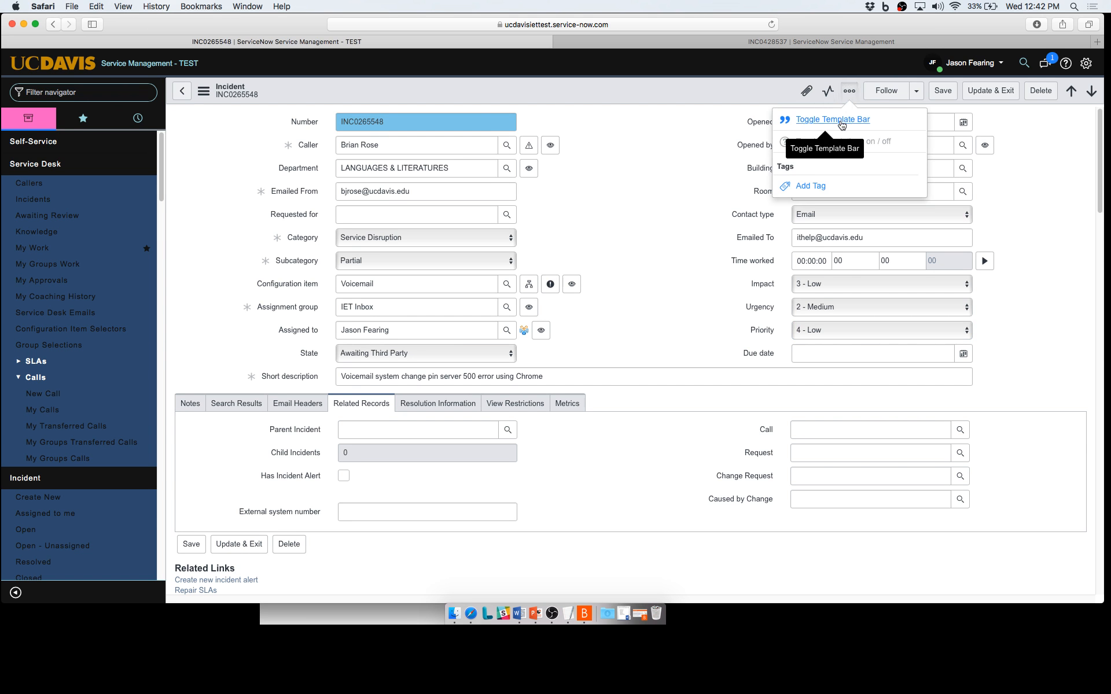
Turn on the Template Bar for INC0265548 and return to the Notes tab.
click(841, 122)
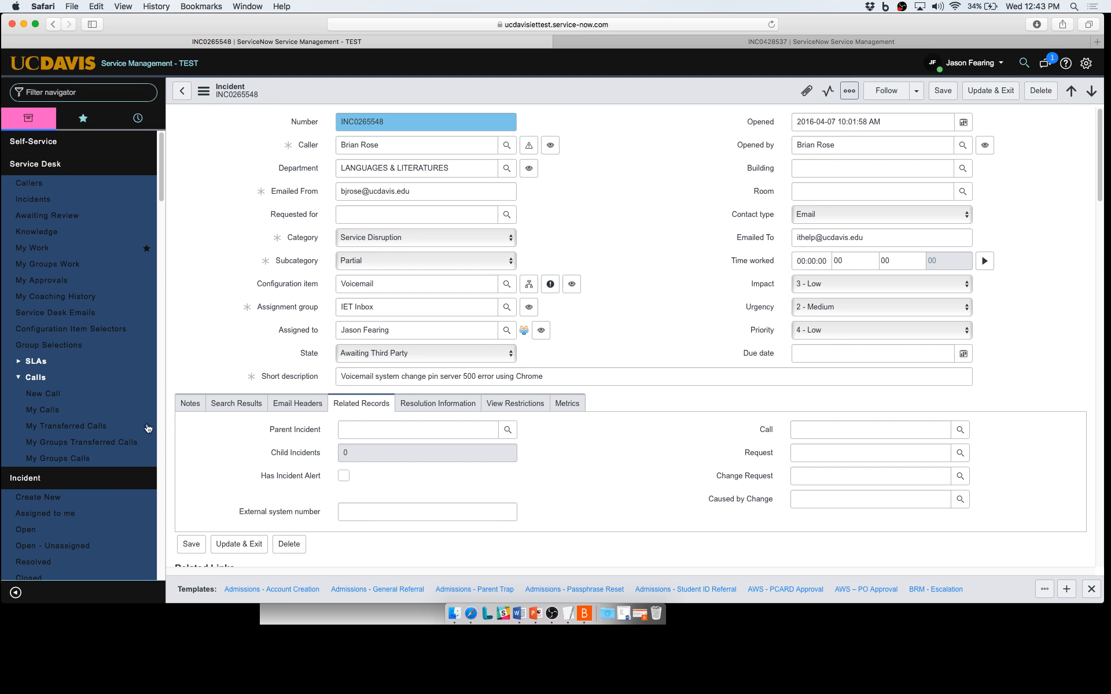
click(196, 408)
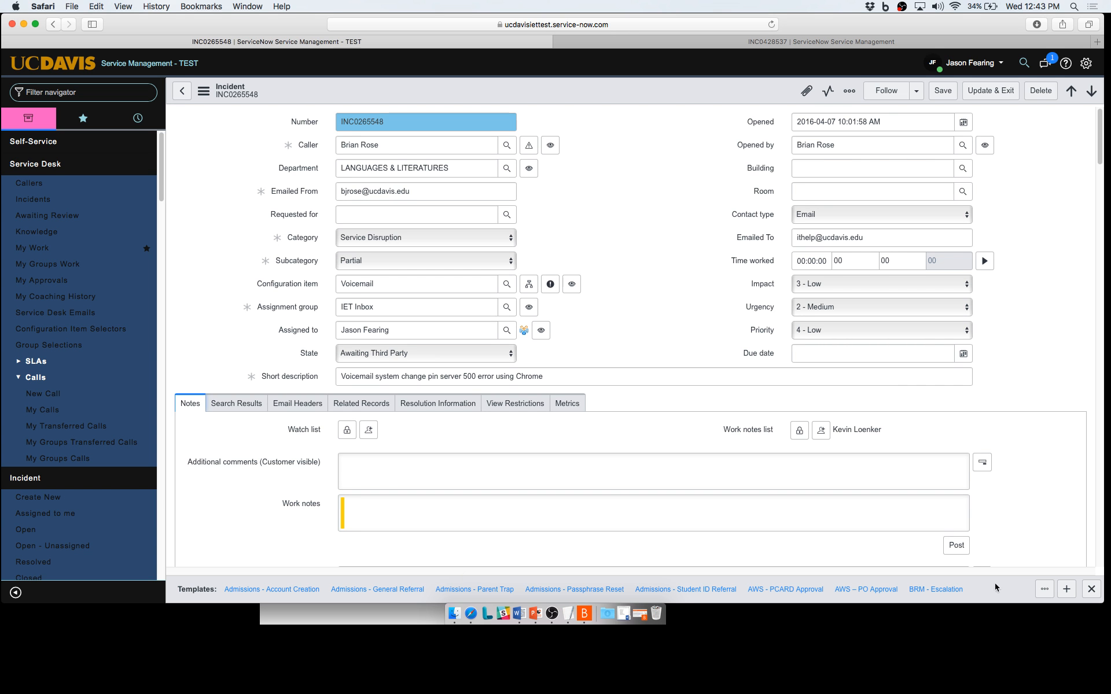
Apply the Admissions - Passphrase Reset template, review its field changes, then undo them.
click(566, 590)
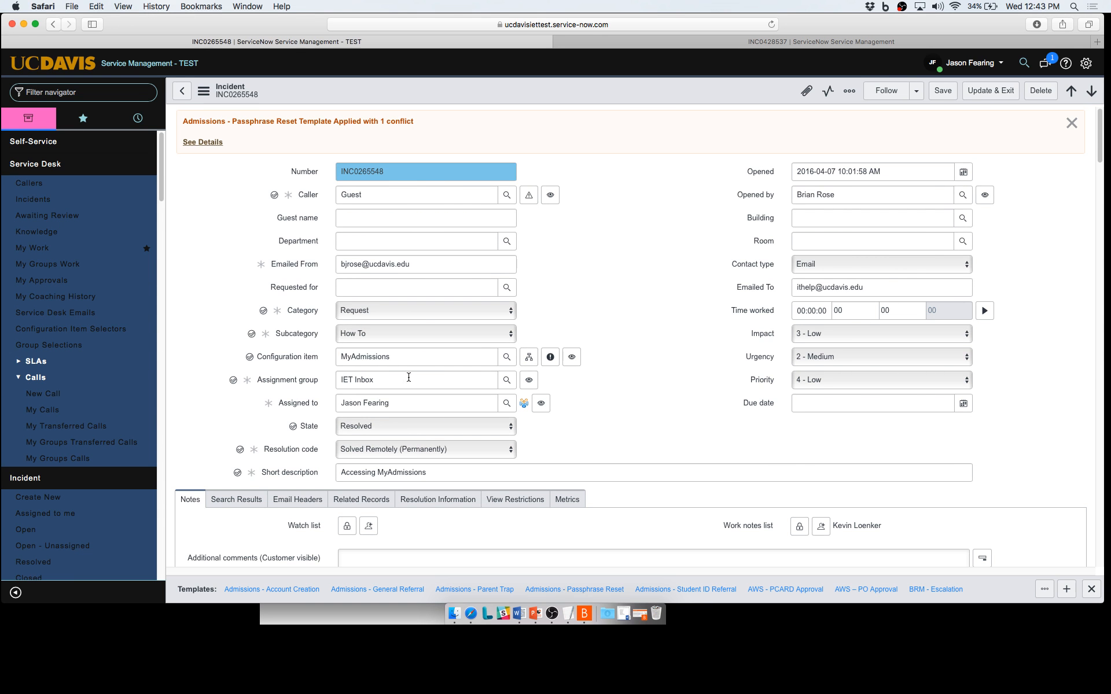
click(211, 142)
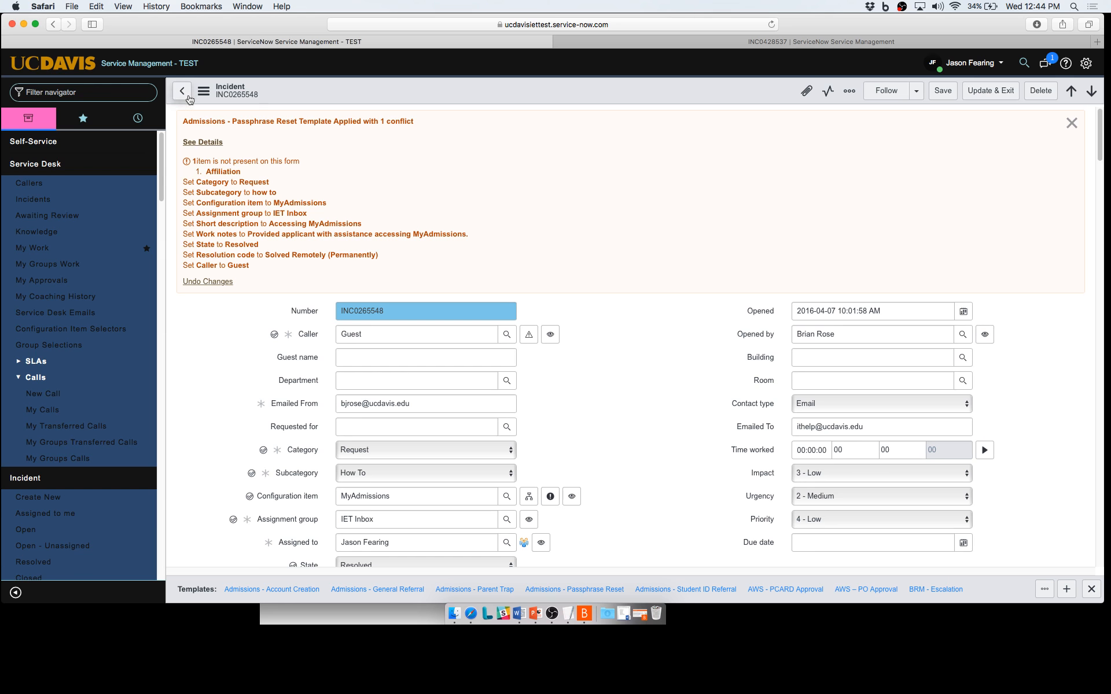
click(206, 282)
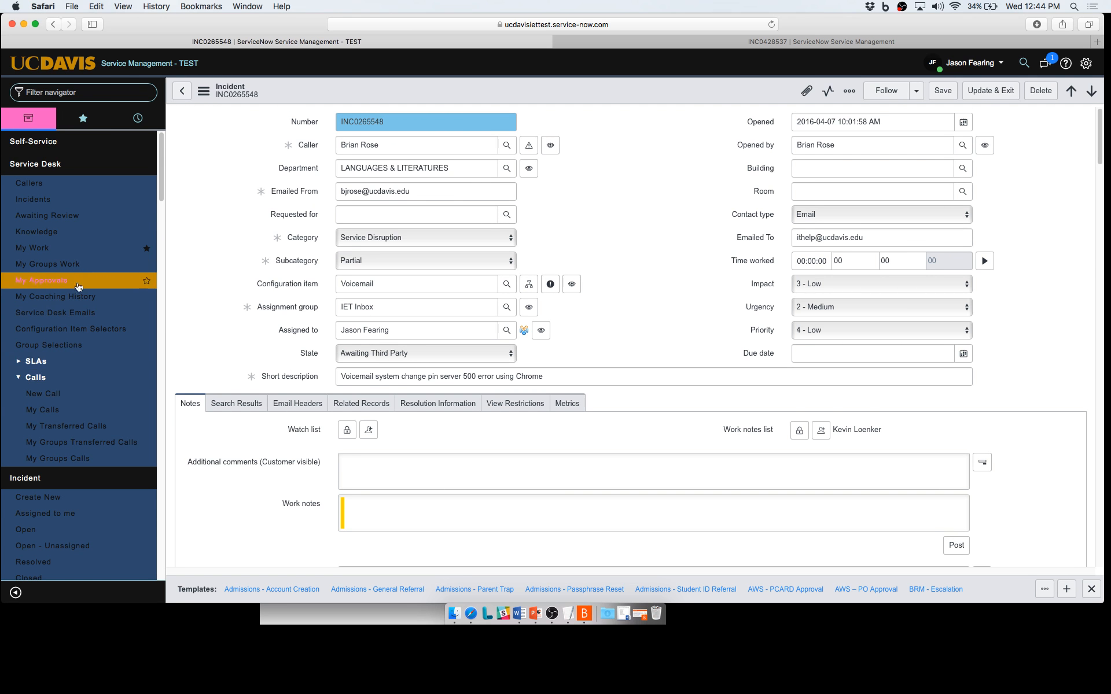
click(72, 560)
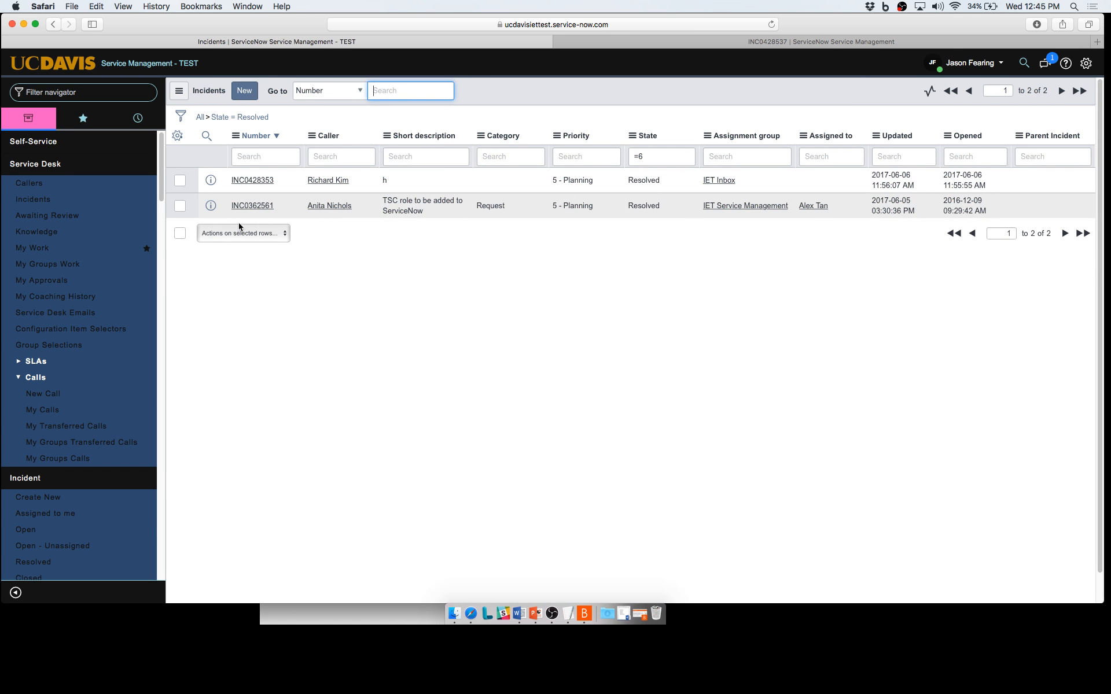
click(253, 181)
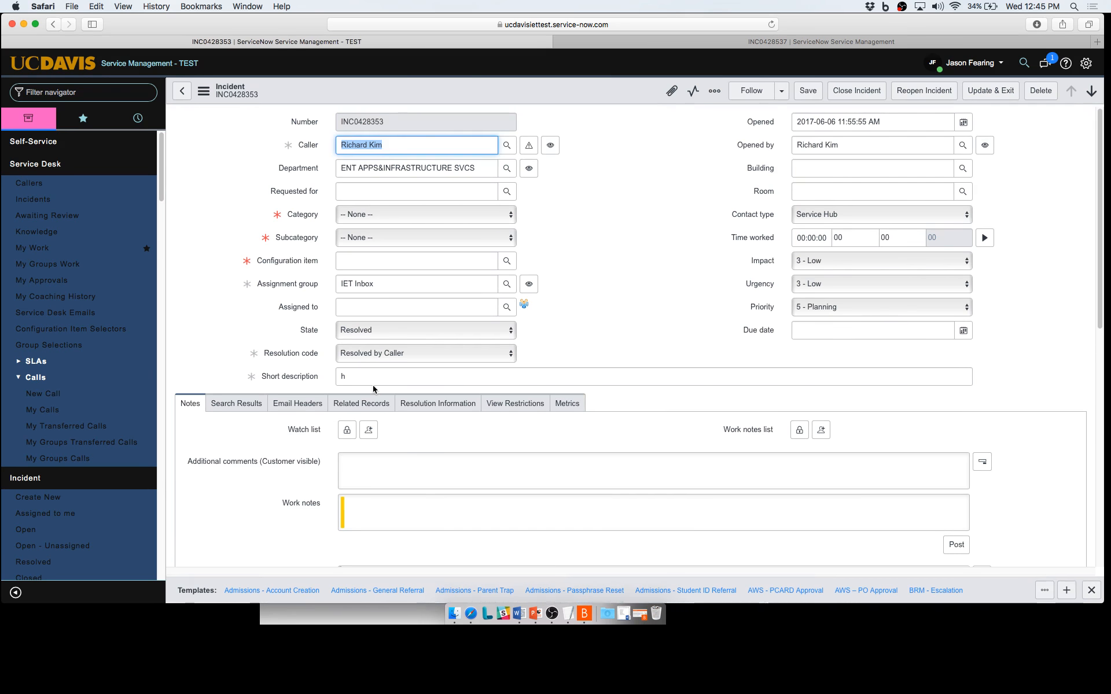
click(442, 405)
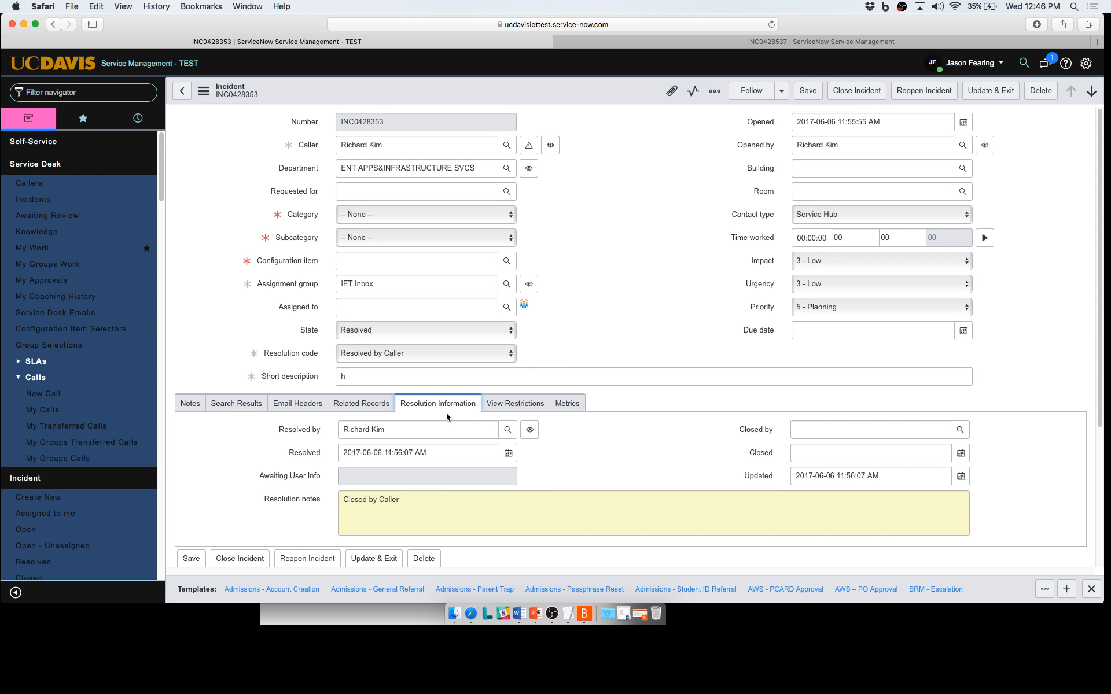
click(193, 409)
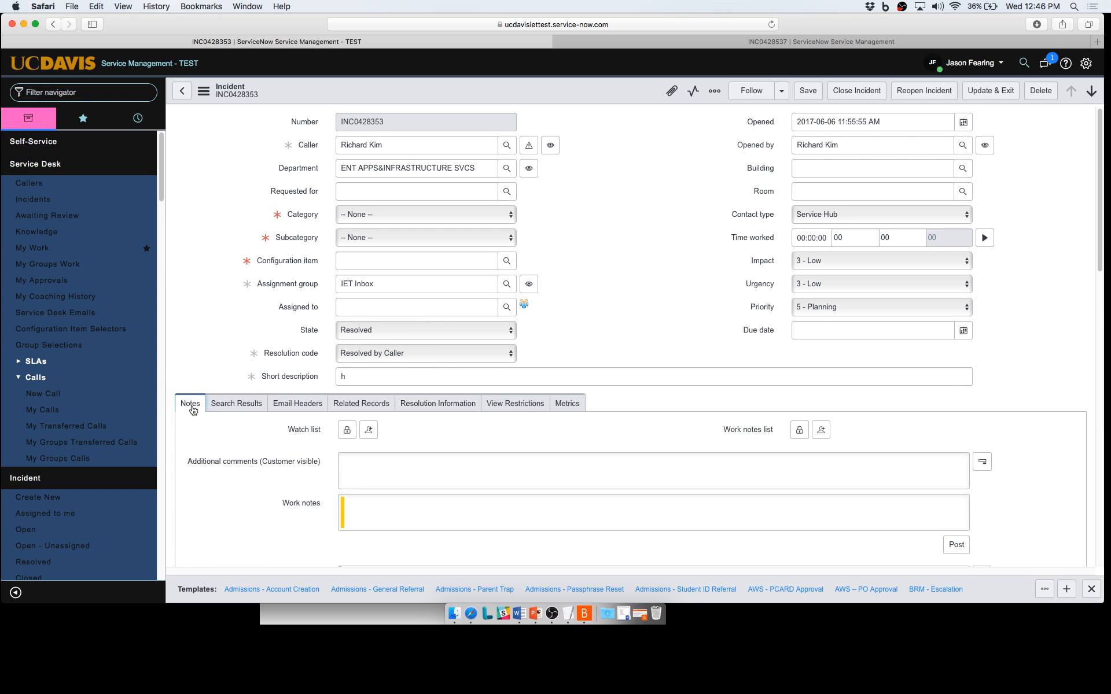